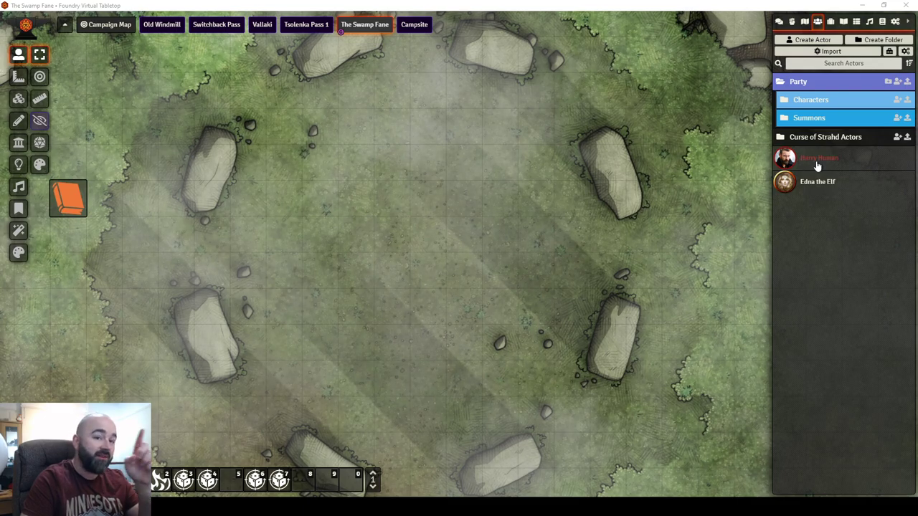
Check the inventory on Harry Human's actor sheet and close the sheet
left_click(816, 161)
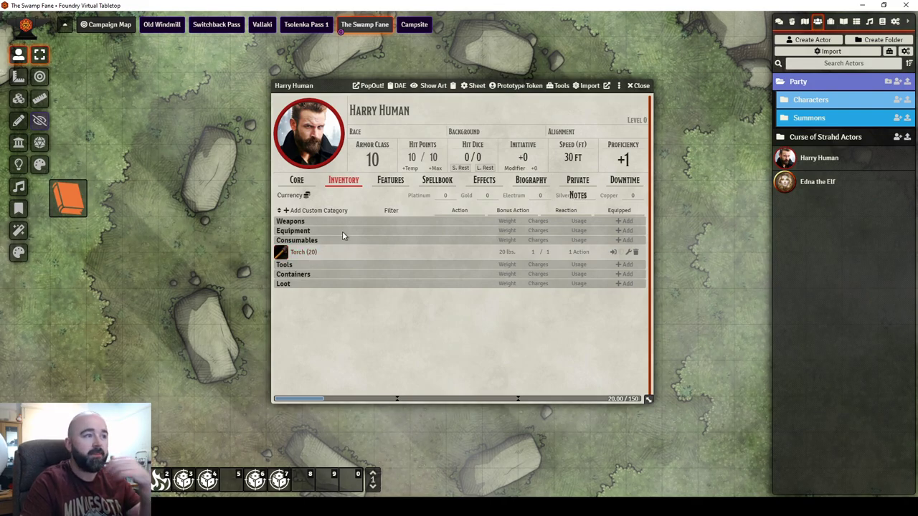
left_click(640, 85)
scroll(482, 172, "down", 5)
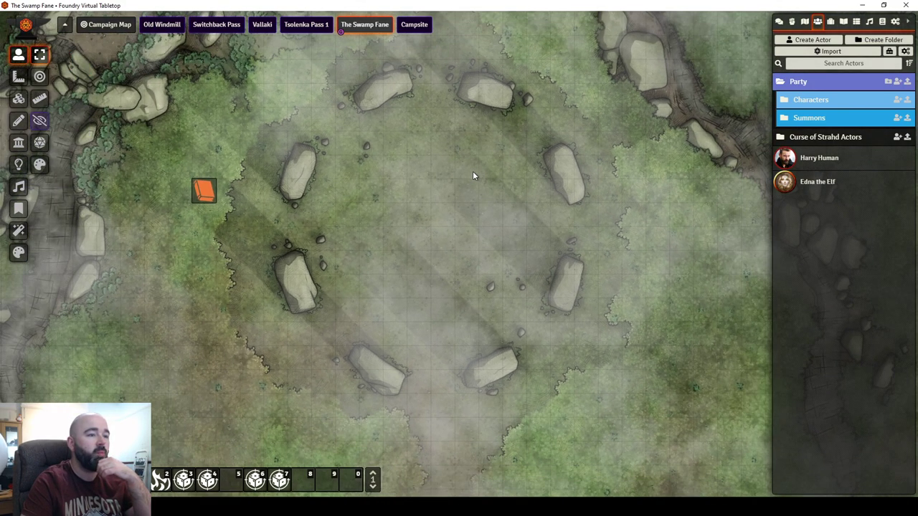
Place Harry Human's token on The Swamp Fane scene, inside the stone circle
scroll(476, 170, "up", 5)
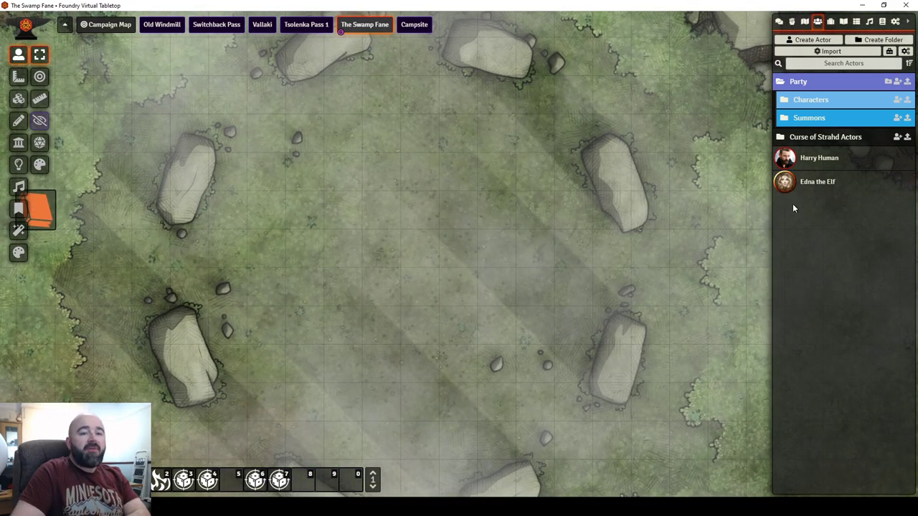
left_click_drag(815, 168, 419, 209)
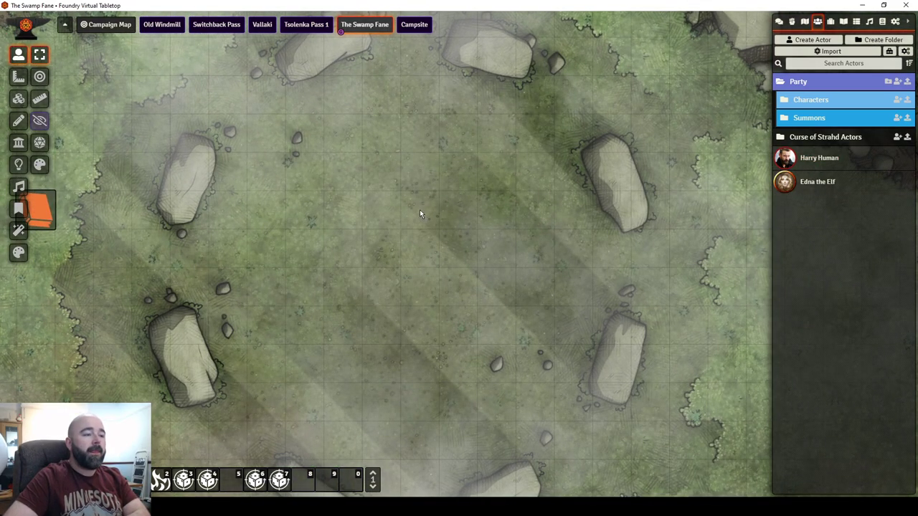
scroll(475, 273, "up", 4)
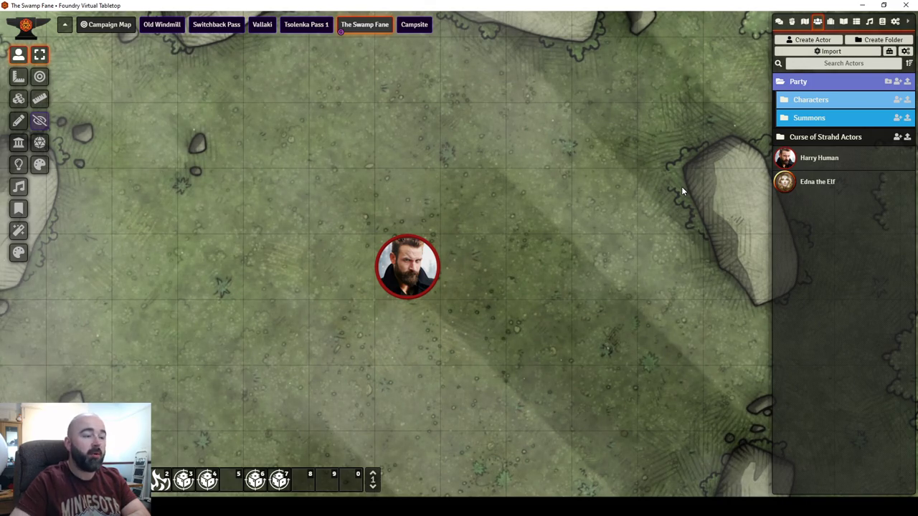
Open the placed token's character sheet and examine its core abilities and inventory
double_click(434, 262)
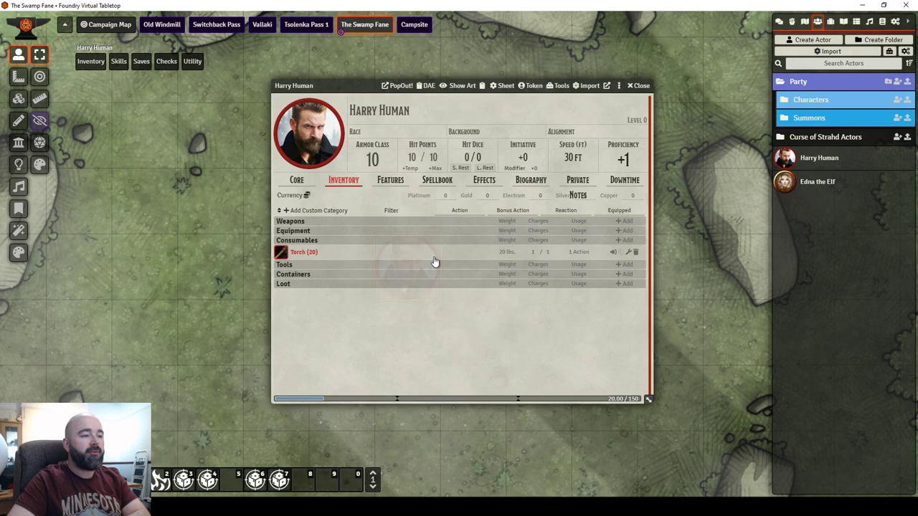
left_click_drag(334, 85, 231, 132)
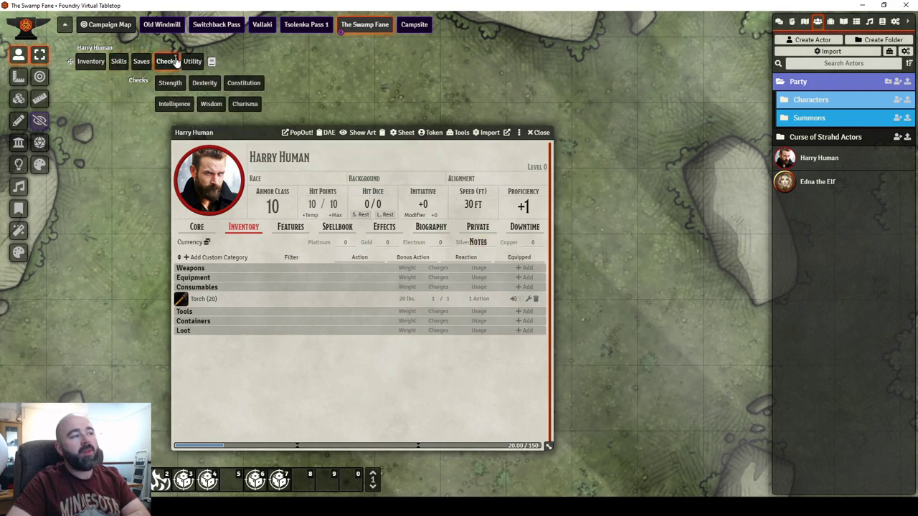
mouse_move(165, 62)
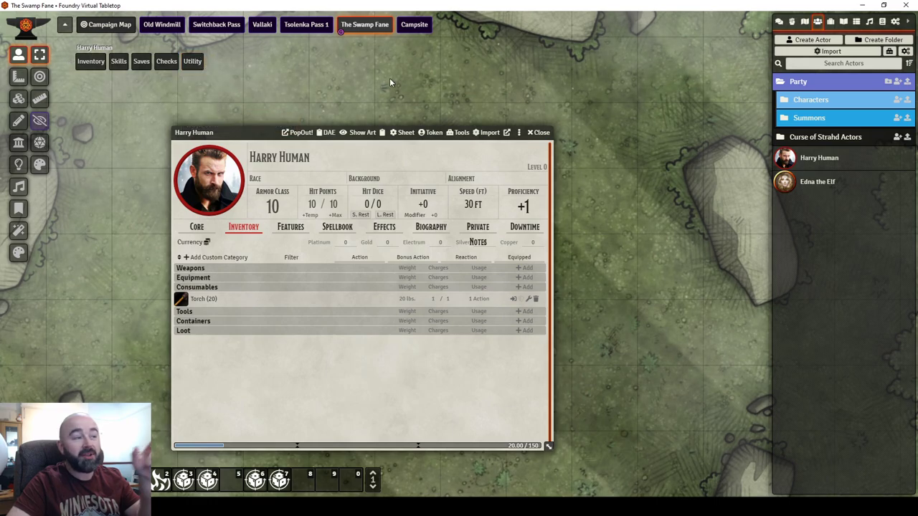
left_click_drag(245, 129, 325, 110)
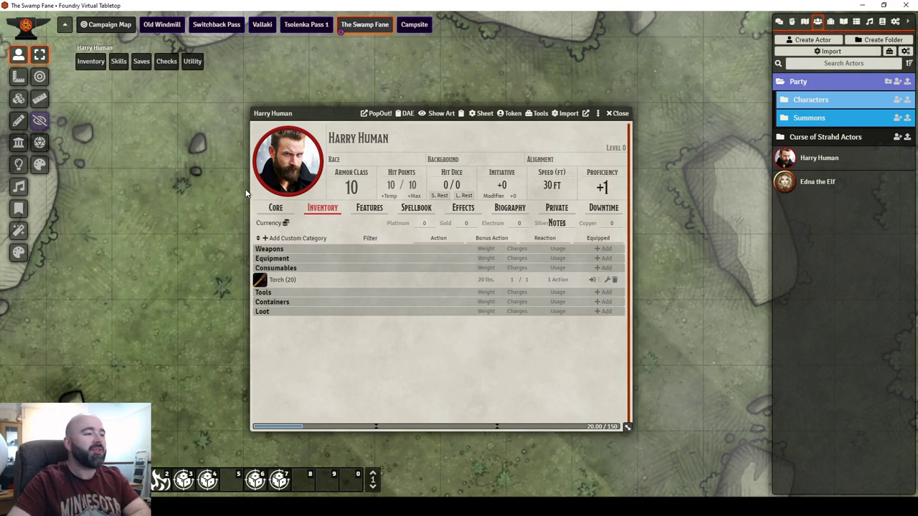
left_click(276, 210)
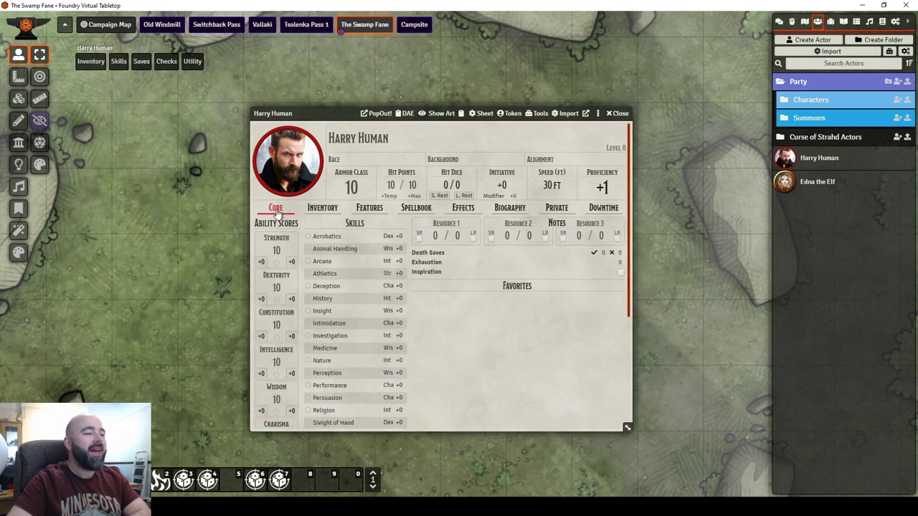
left_click(319, 211)
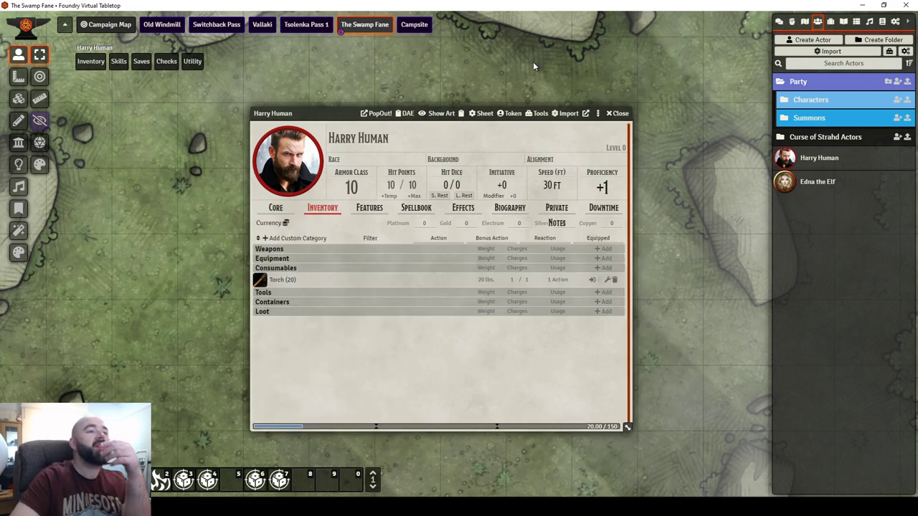
Open Harry Human's token configuration and review its character, image and position settings
left_click(511, 114)
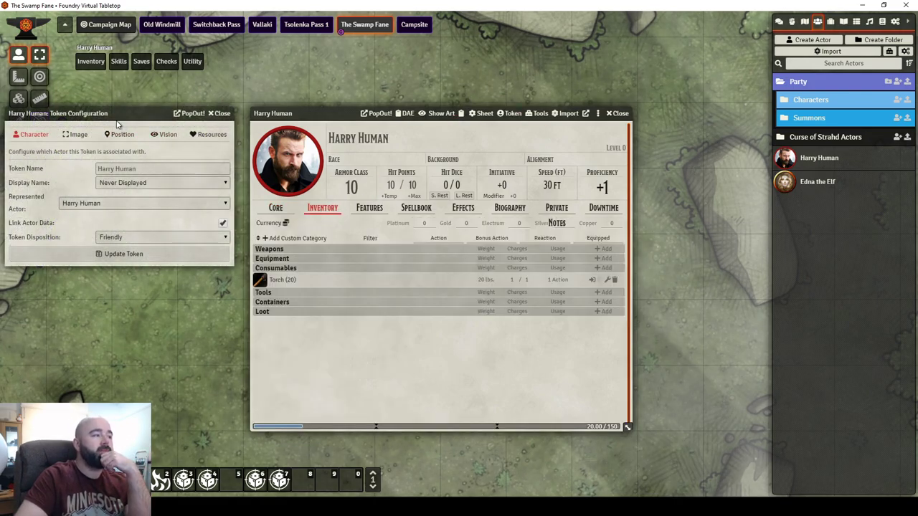
left_click_drag(121, 113, 325, 185)
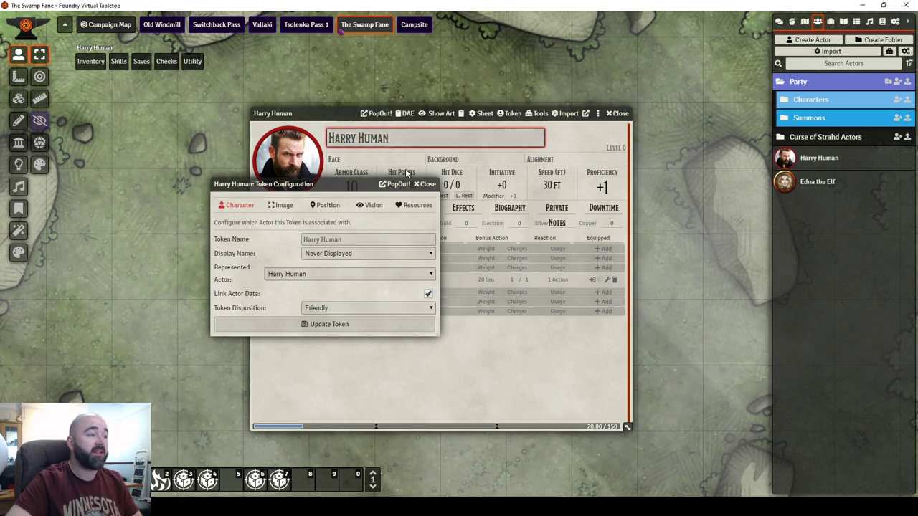
left_click_drag(305, 188, 195, 170)
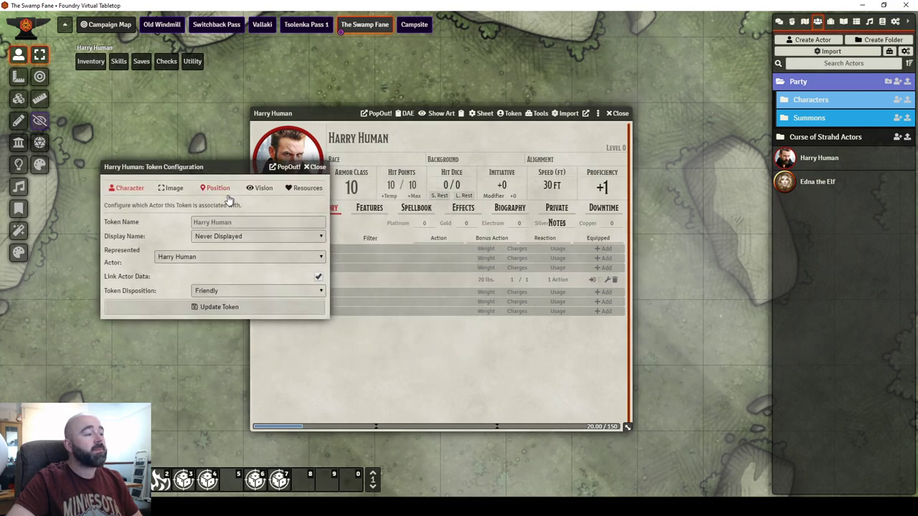
left_click(172, 189)
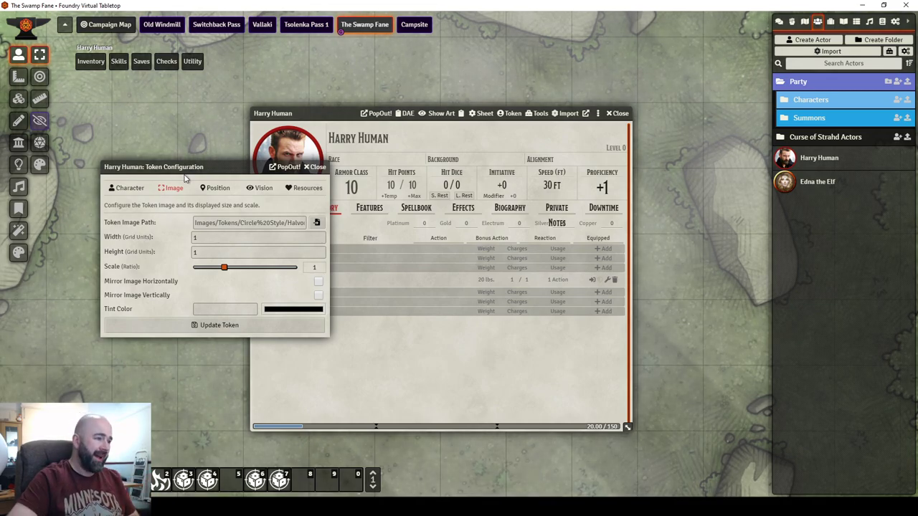
left_click_drag(195, 168, 207, 281)
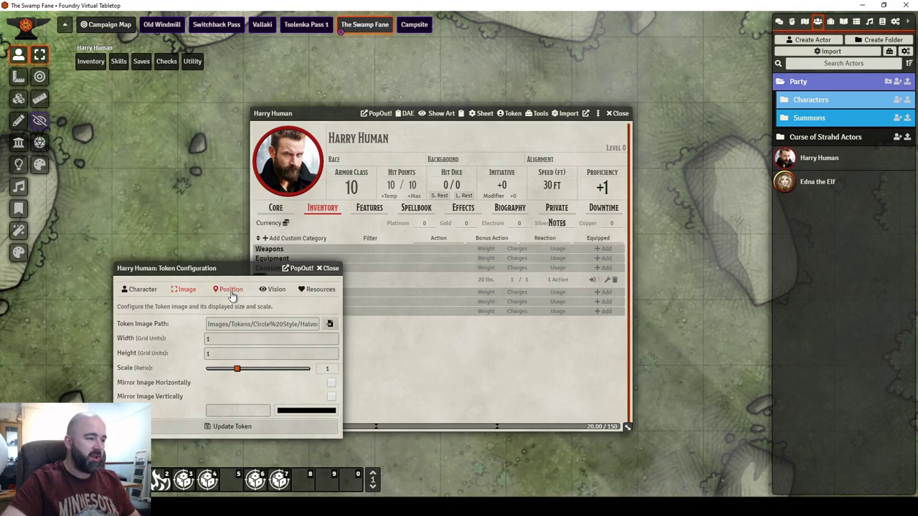
left_click(231, 294)
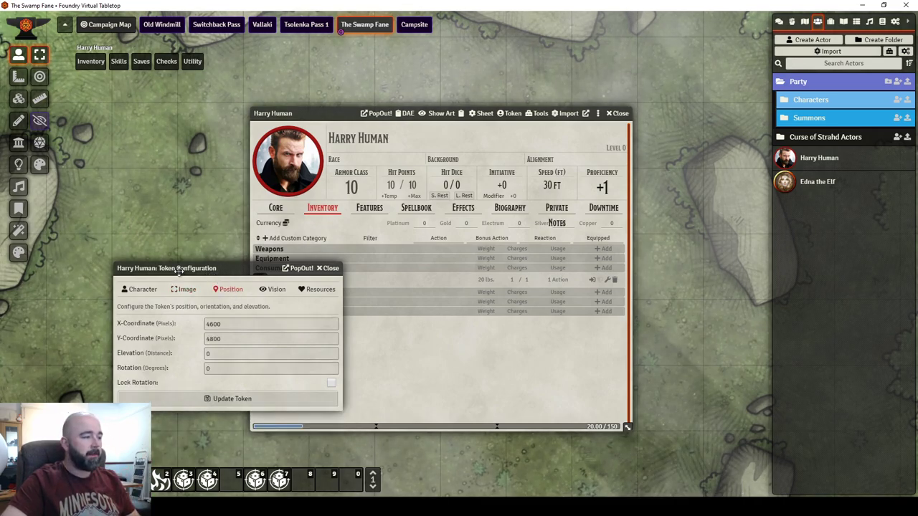
left_click_drag(179, 271, 168, 229)
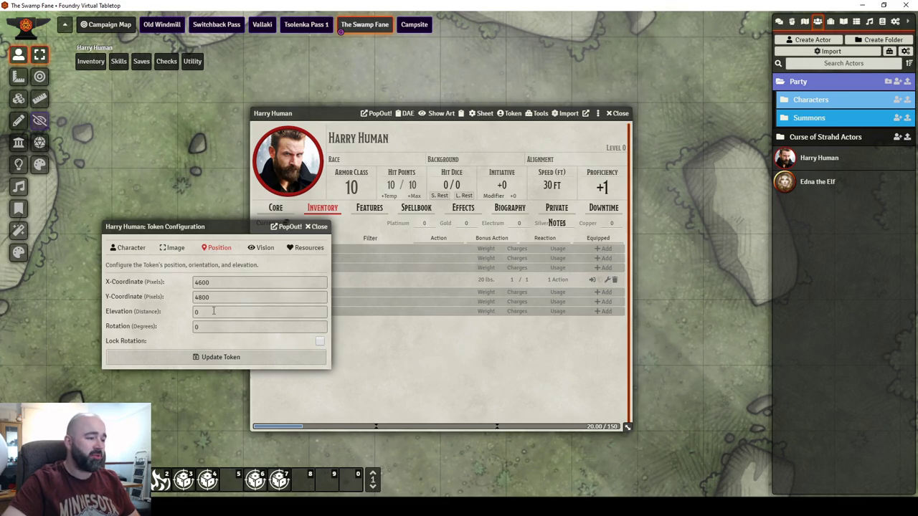
Show the token's vision settings and arrange the configuration window and character sheet so the token on the map is uncovered
left_click(262, 249)
left_click_drag(231, 228, 181, 100)
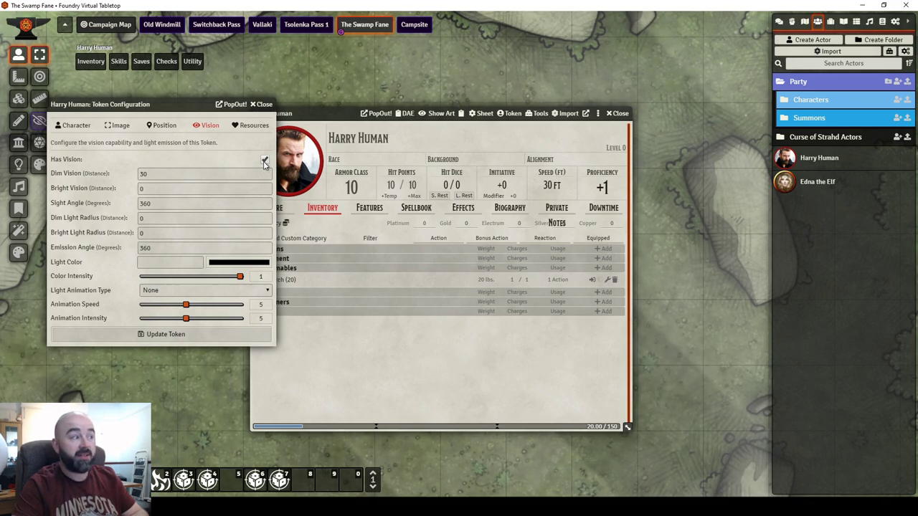
left_click_drag(164, 104, 130, 90)
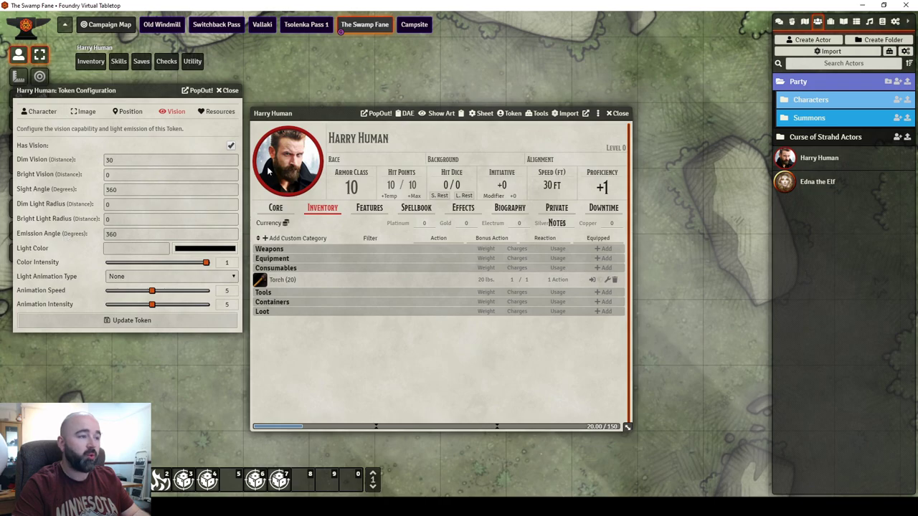
left_click_drag(295, 116, 528, 105)
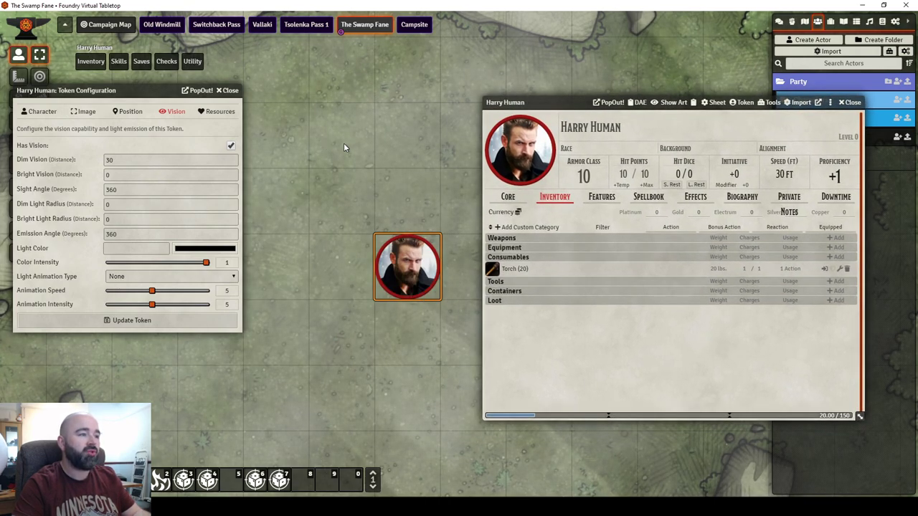
left_click_drag(344, 142, 365, 157)
scroll(364, 156, "down", 3)
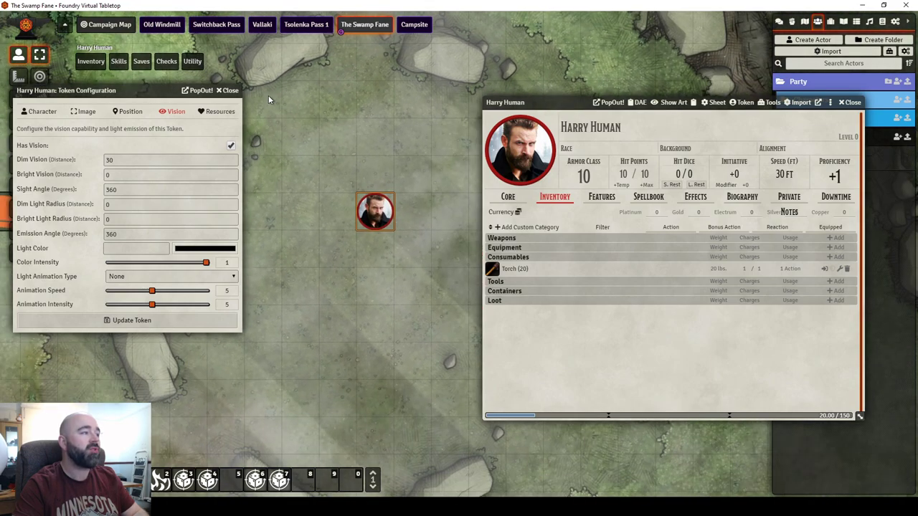
left_click_drag(118, 90, 177, 88)
Transition the scene's lighting to darkness and move the open windows clear of the map centre
left_click(19, 164)
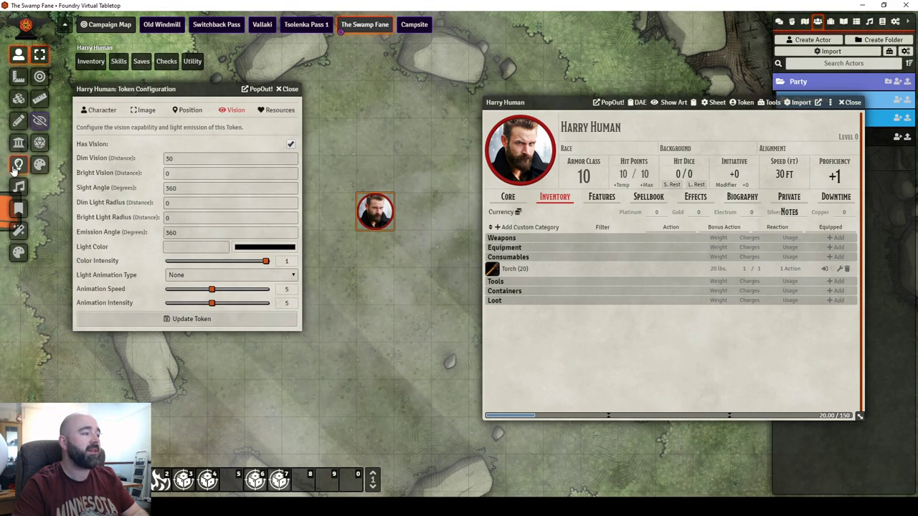
left_click(40, 103)
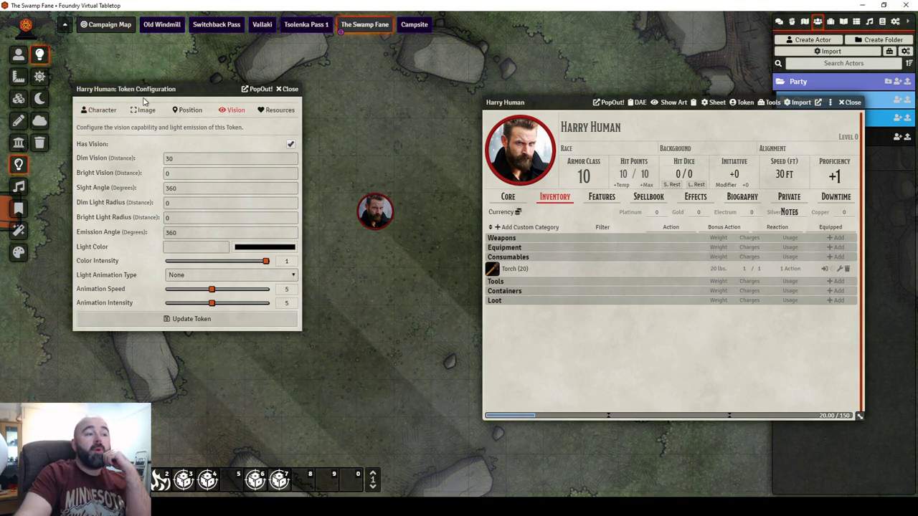
left_click_drag(135, 89, 101, 72)
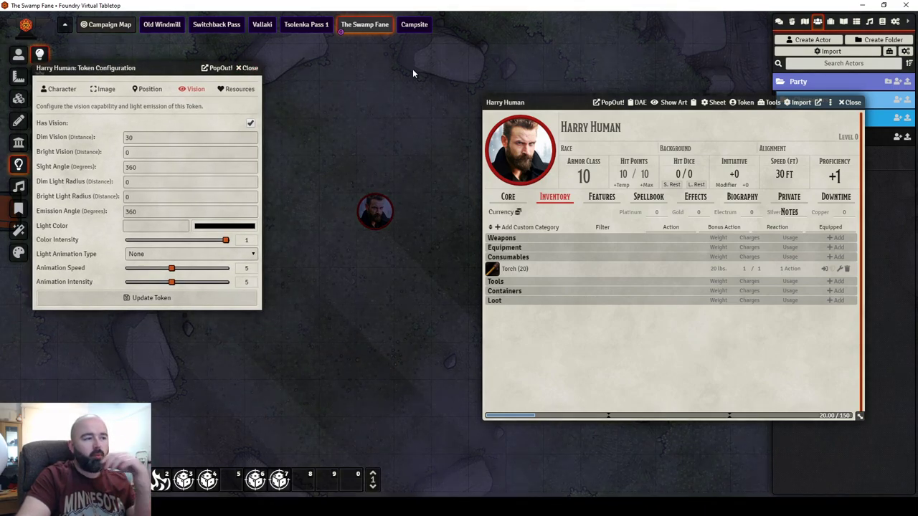
left_click_drag(572, 108, 625, 131)
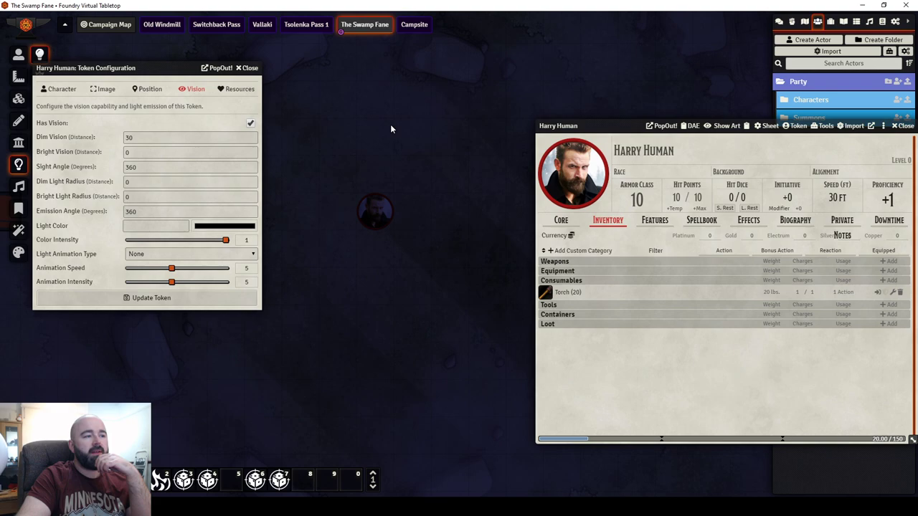
Select Harry Human's token to examine the darkened scene through its vision
left_click(18, 54)
left_click(440, 248)
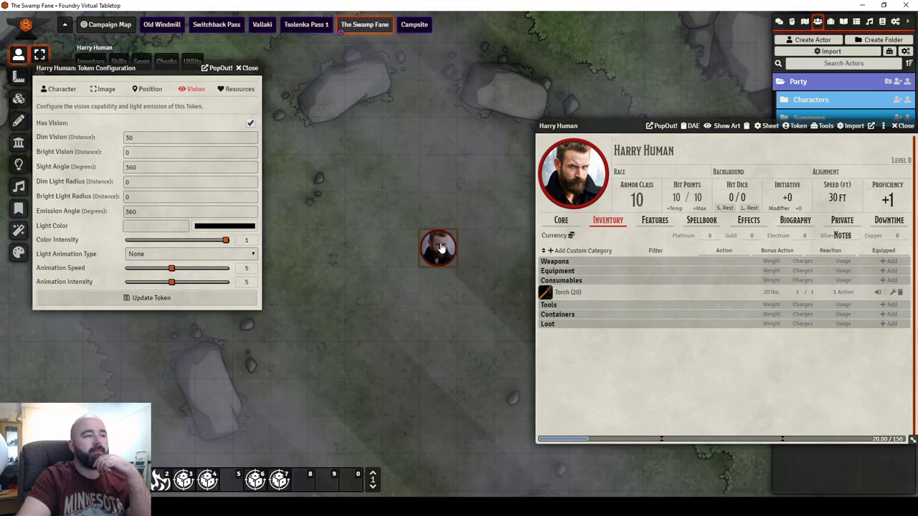
scroll(373, 204, "down", 5)
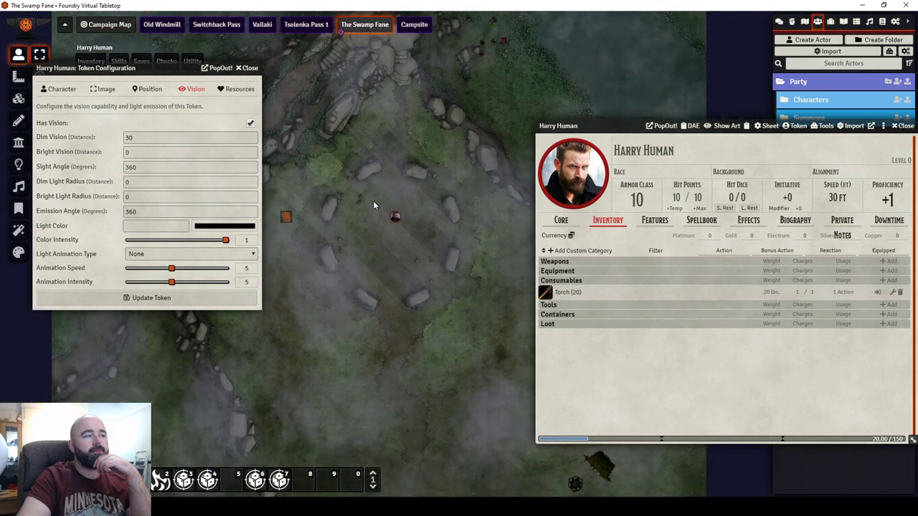
scroll(373, 206, "up", 2)
Disable Global Illumination in The Swamp Fane's scene configuration and save the changes
right_click(364, 24)
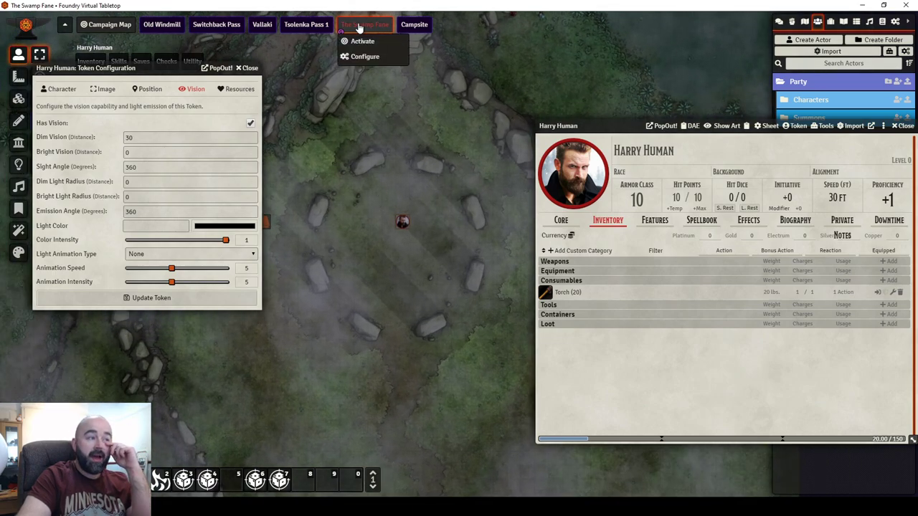
left_click(360, 55)
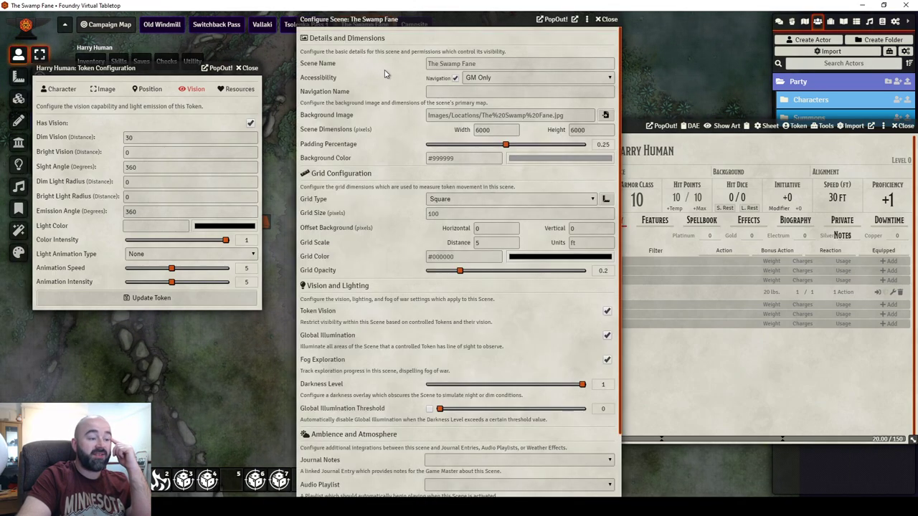
left_click(607, 337)
scroll(495, 325, "down", 2)
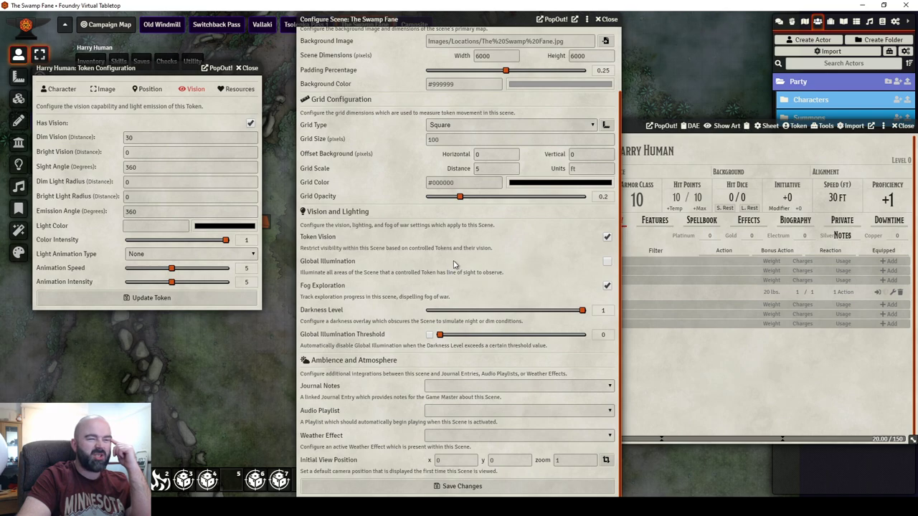
left_click(434, 486)
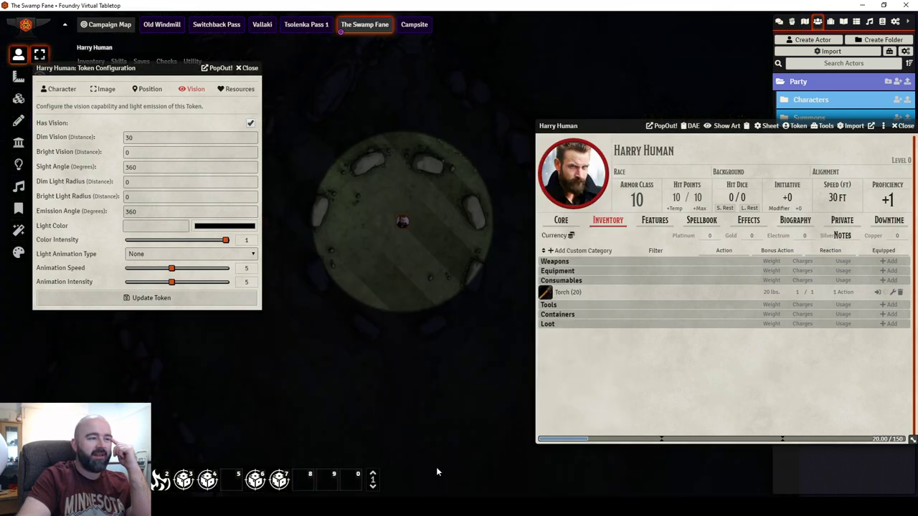
Examine the token's vision radius in the dark scene, then deselect the token to compare the view
left_click_drag(392, 232, 367, 258)
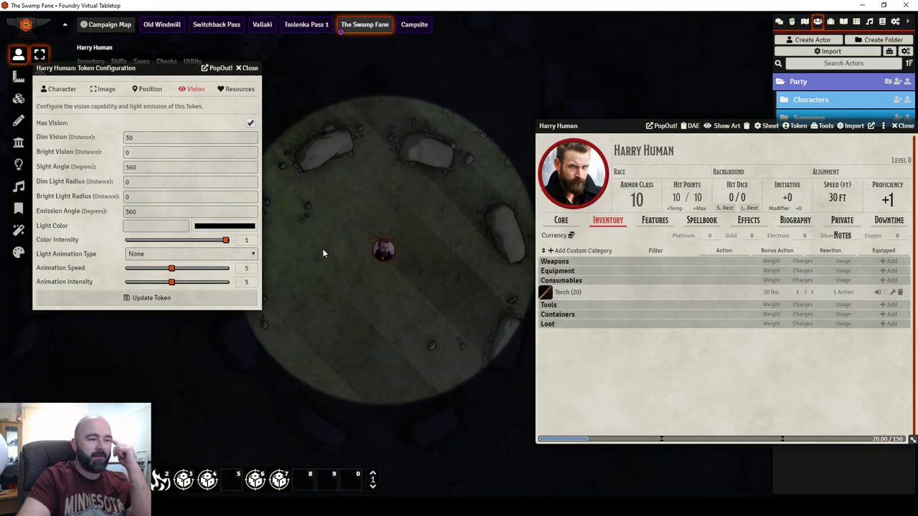
scroll(329, 251, "down", 3)
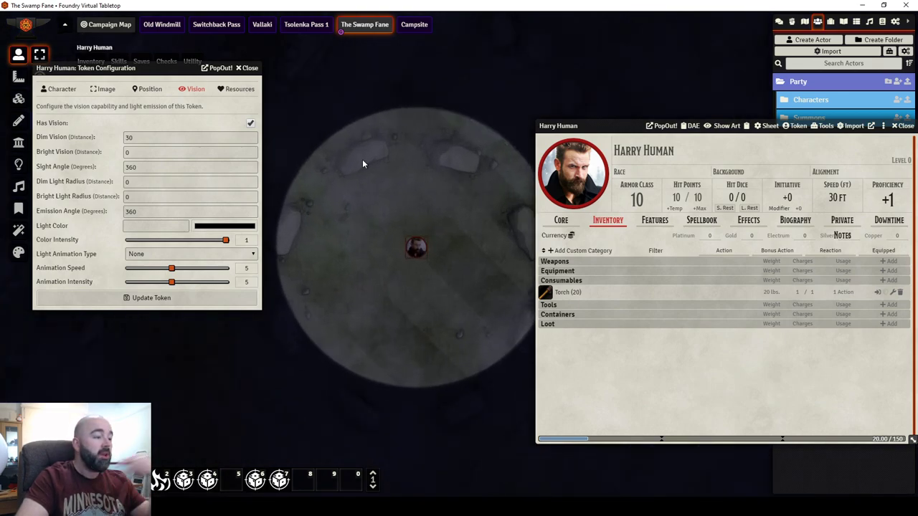
left_click(361, 162)
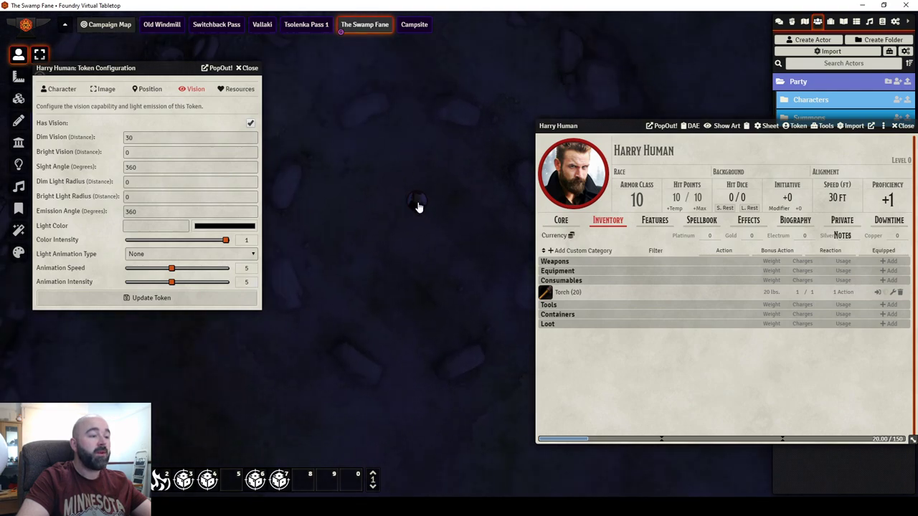
Select Harry Human's token and review the Grid Scale distance and units in The Swamp Fane's scene configuration
left_click(419, 206)
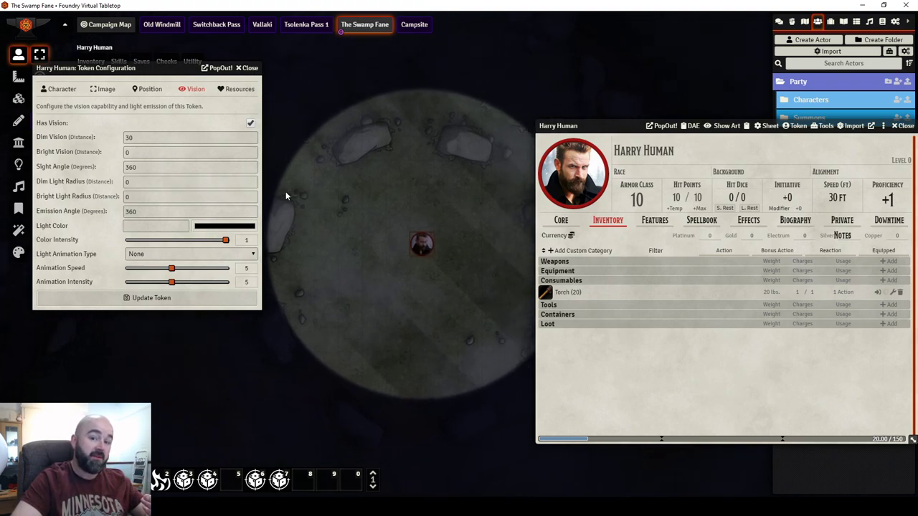
left_click(364, 24)
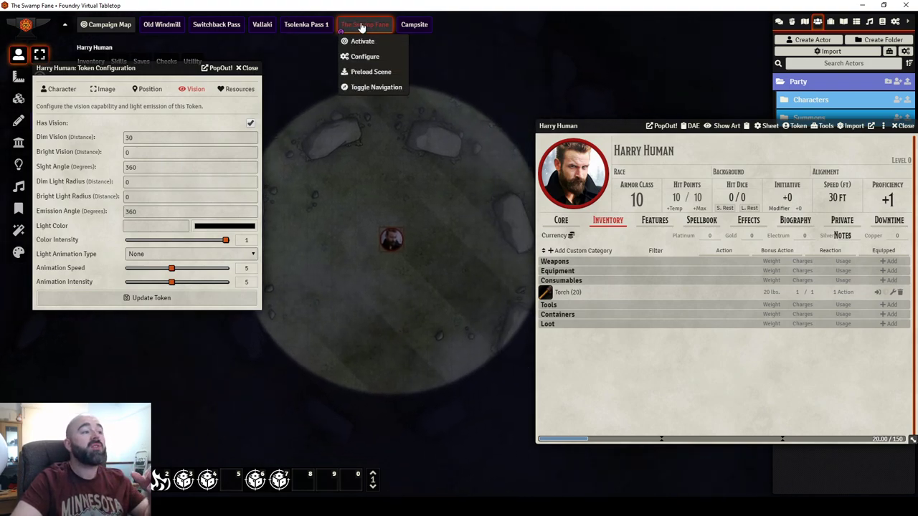
left_click(362, 57)
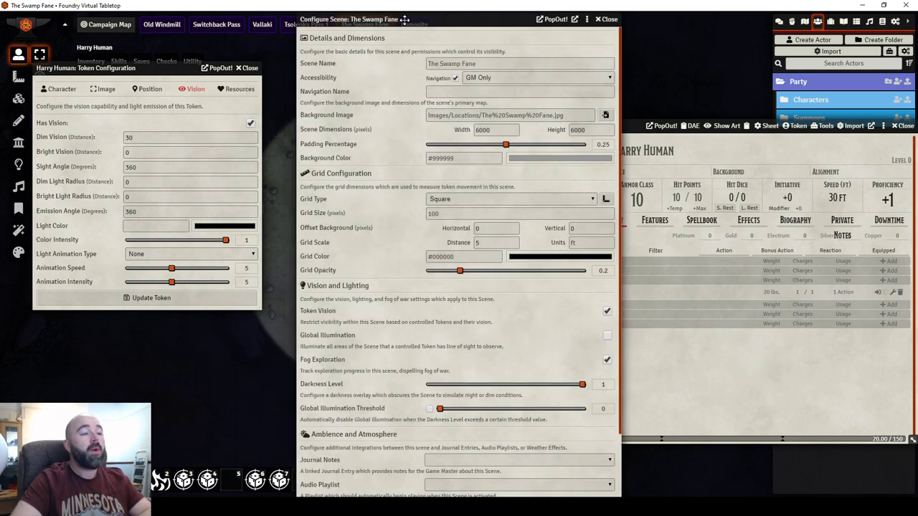
left_click(459, 64)
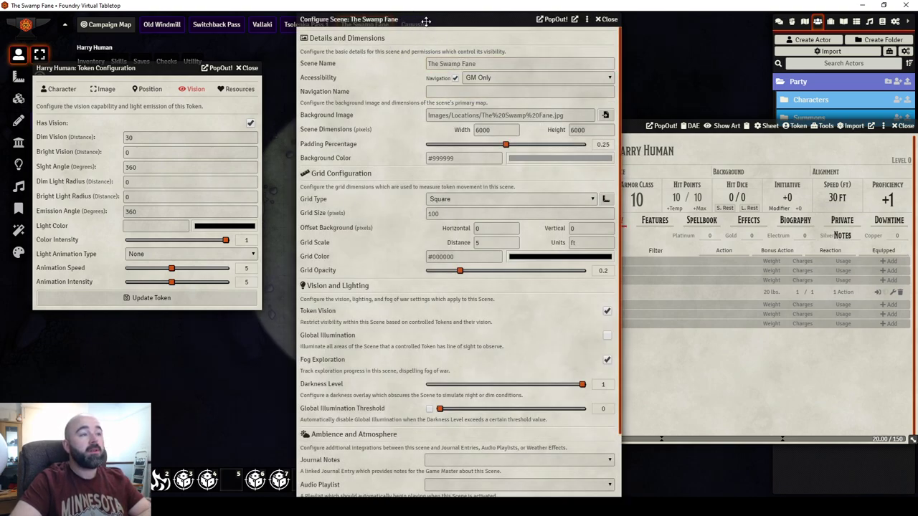
left_click_drag(428, 22, 573, 30)
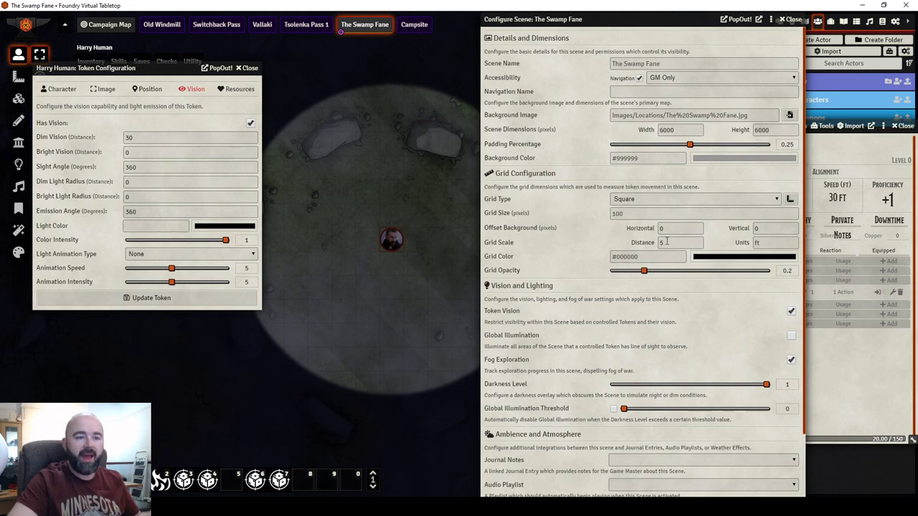
left_click(666, 242)
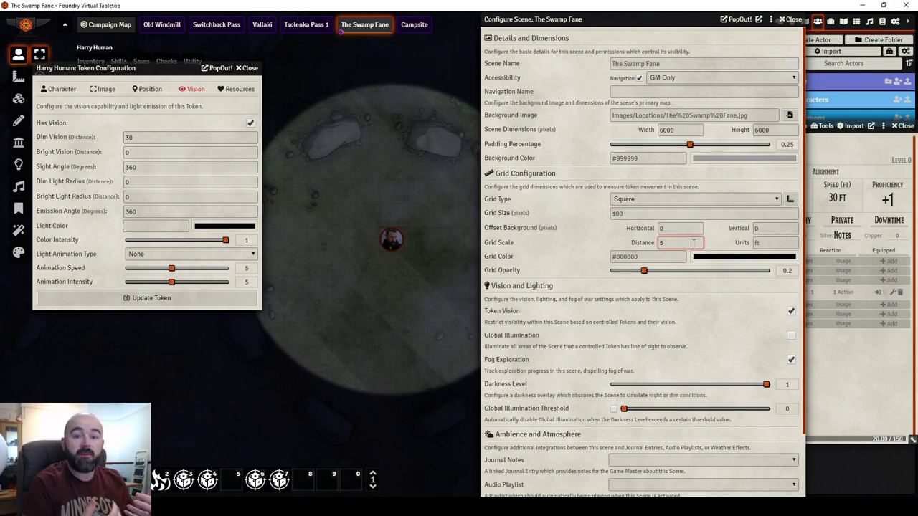
left_click(694, 243)
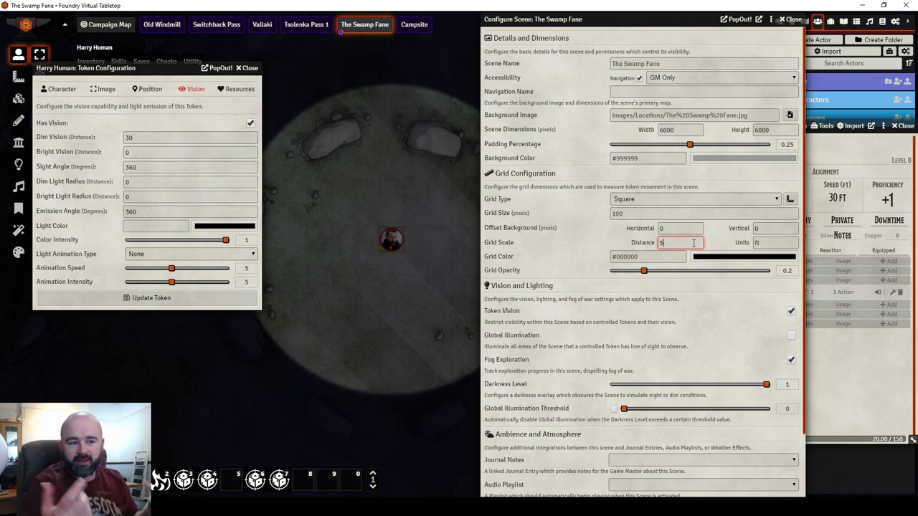
scroll(564, 299, "down", 1)
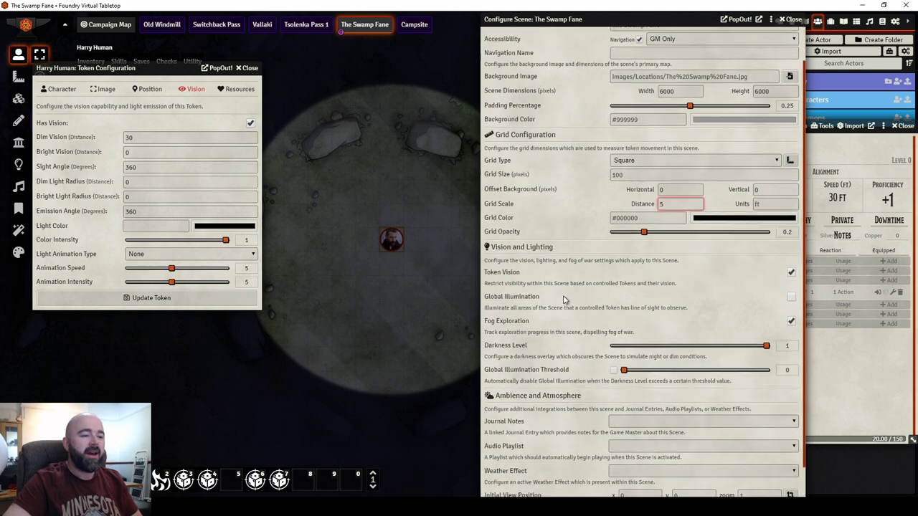
scroll(563, 300, "down", 1)
left_click(628, 494)
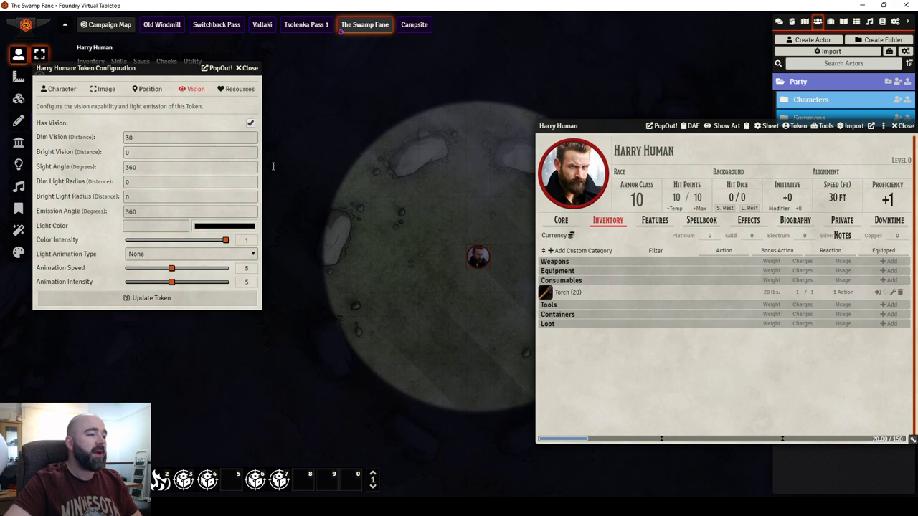
Set Harry Human's Bright Vision distance to 15 and update the token
left_click(148, 151)
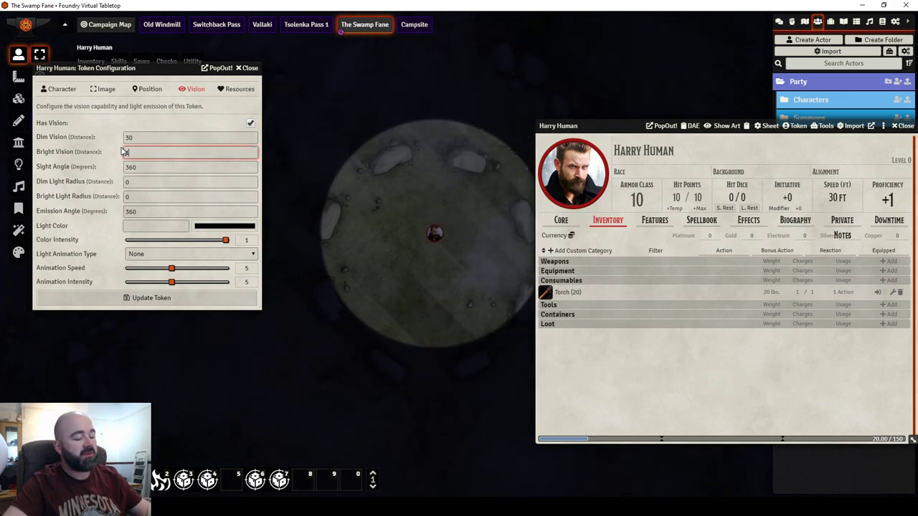
type("15")
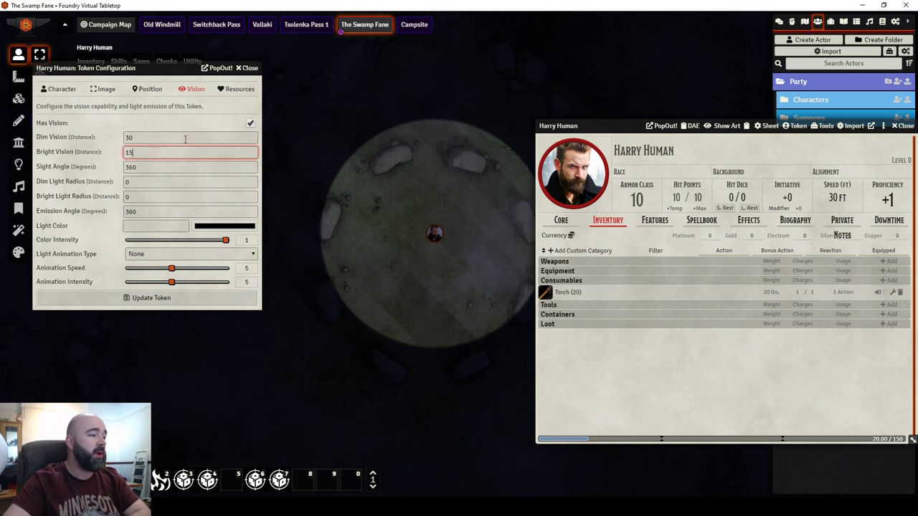
left_click(161, 300)
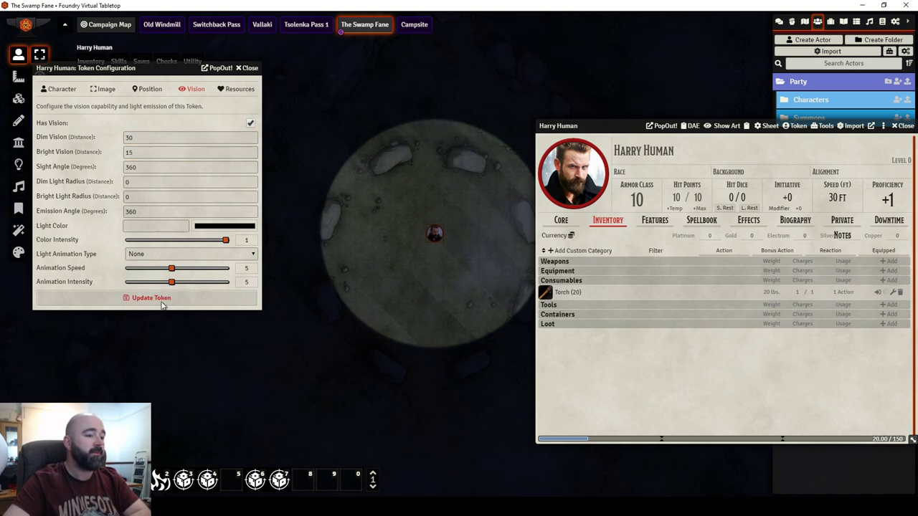
Examine the bright and dim vision areas around Harry Human's token, deselecting and reselecting it to compare
scroll(379, 287, "up", 5)
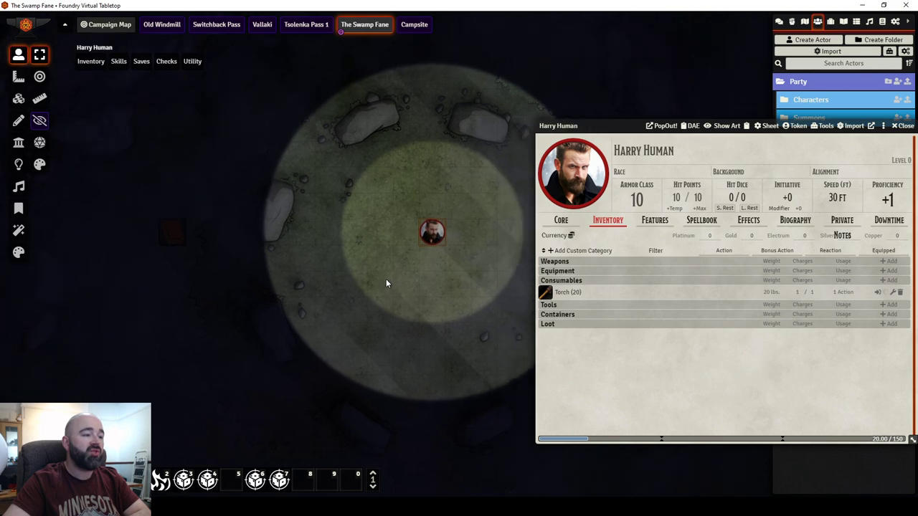
left_click_drag(340, 304, 307, 311)
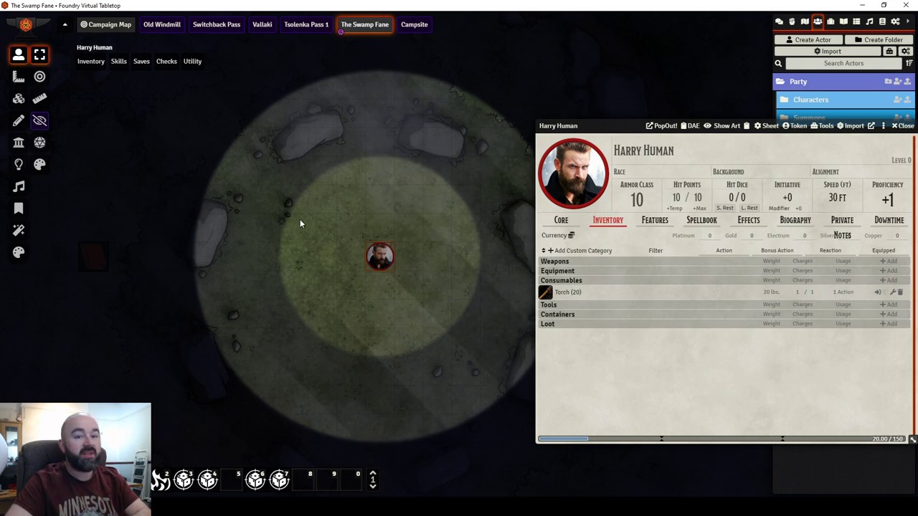
left_click(19, 77)
left_click(19, 57)
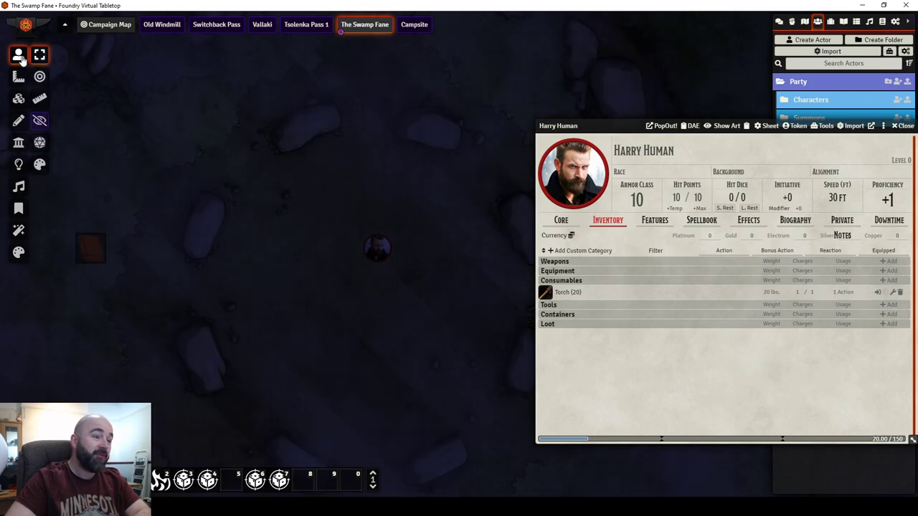
left_click(377, 248)
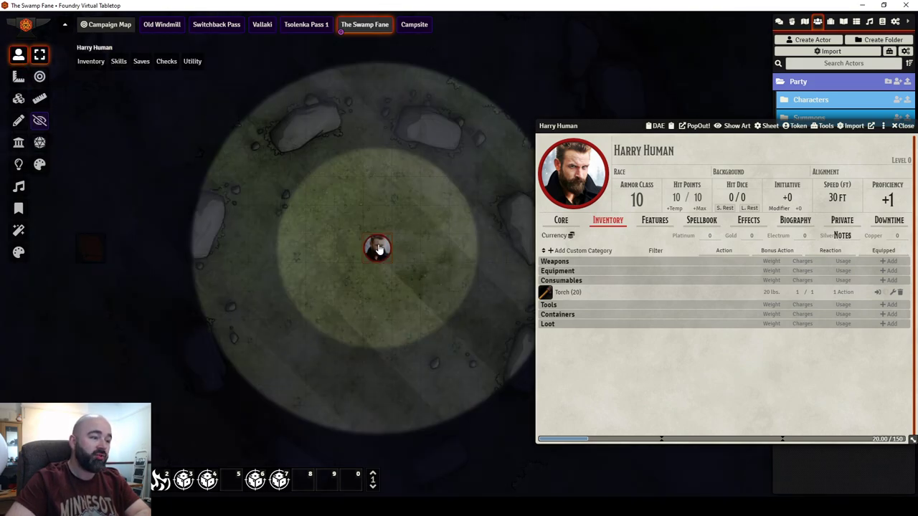
mouse_move(384, 203)
left_mouse_down()
mouse_move(397, 196)
mouse_move(383, 211)
left_mouse_up()
scroll(397, 198, "down", 4)
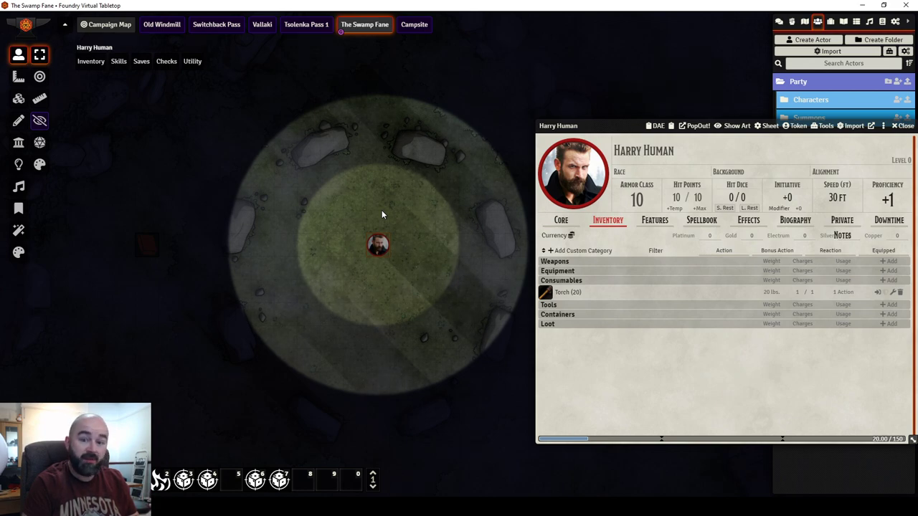
scroll(390, 186, "up", 5)
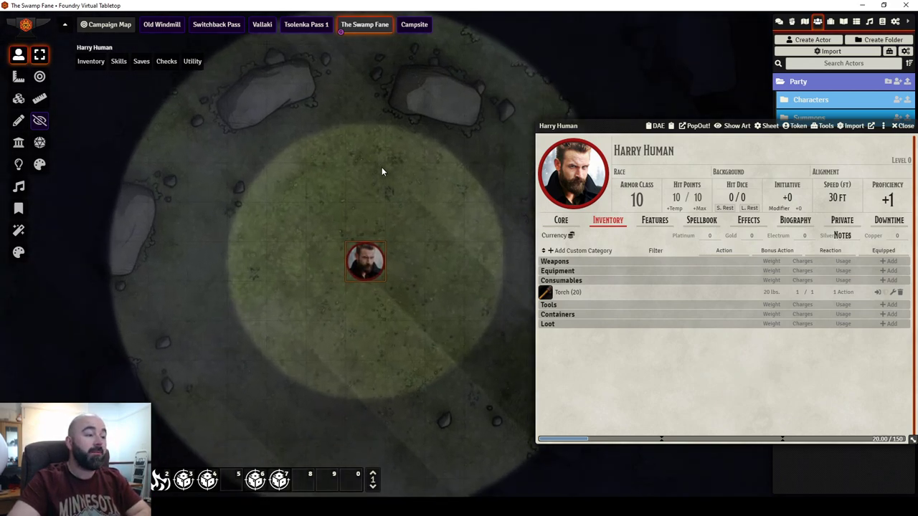
Move Harry Human's character sheet clear of the map, then open his token configuration and position it away from the token
left_click_drag(581, 122, 601, 21)
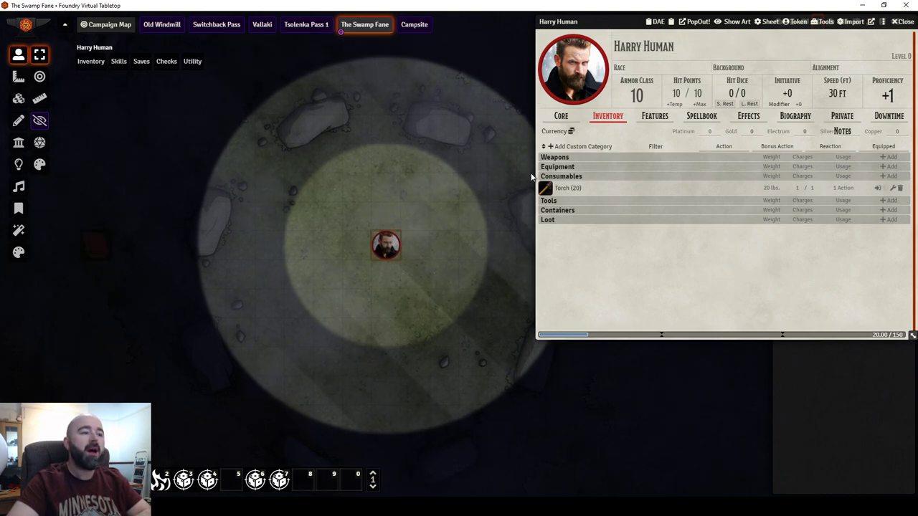
right_click(379, 253)
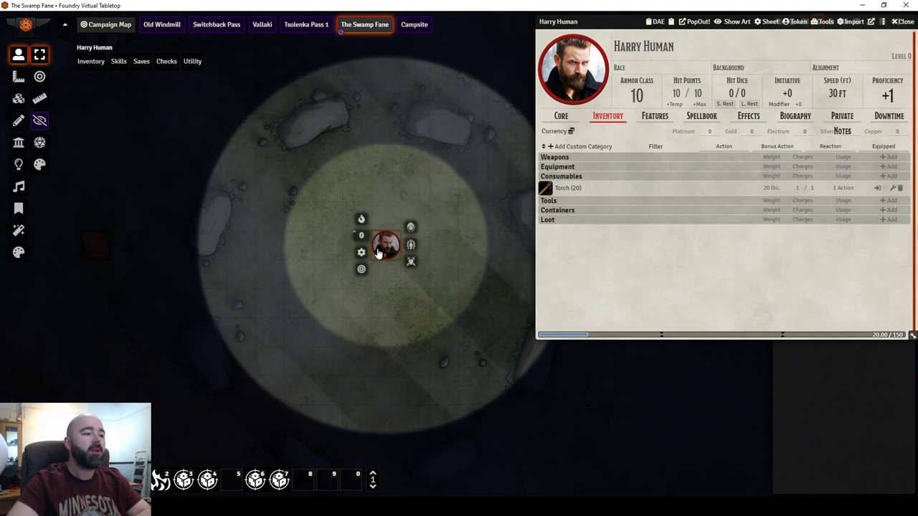
left_click(386, 192)
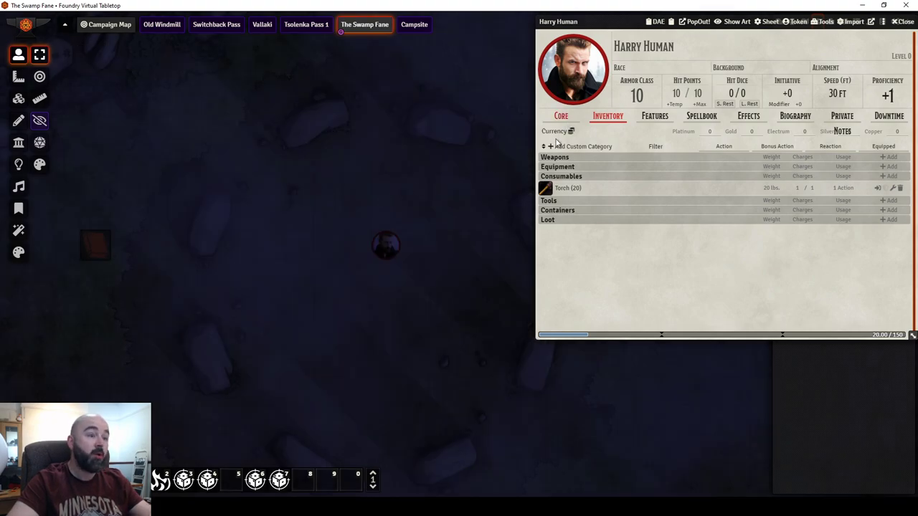
right_click(387, 252)
right_click(387, 252)
left_click_drag(425, 185, 194, 104)
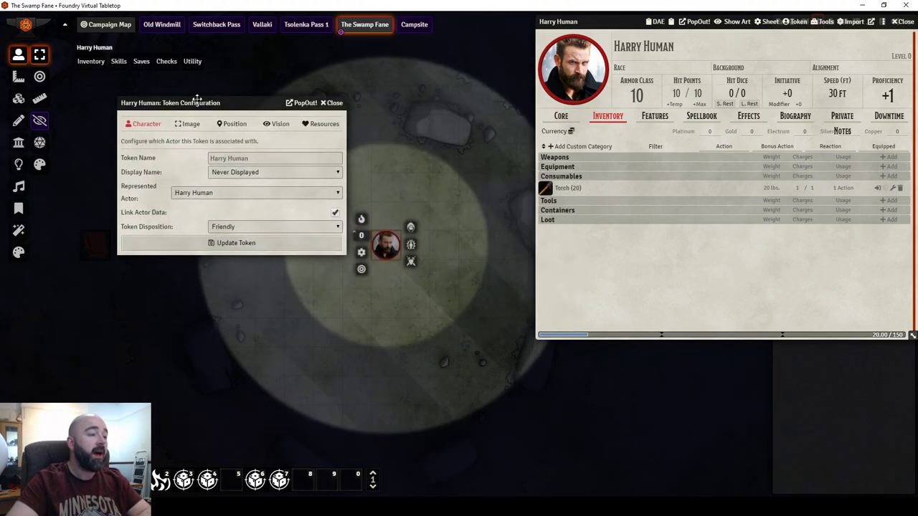
Set both the Bright Vision and Dim Vision distances of Harry Human's token to 0 and update the token
left_click(278, 123)
left_click(247, 183)
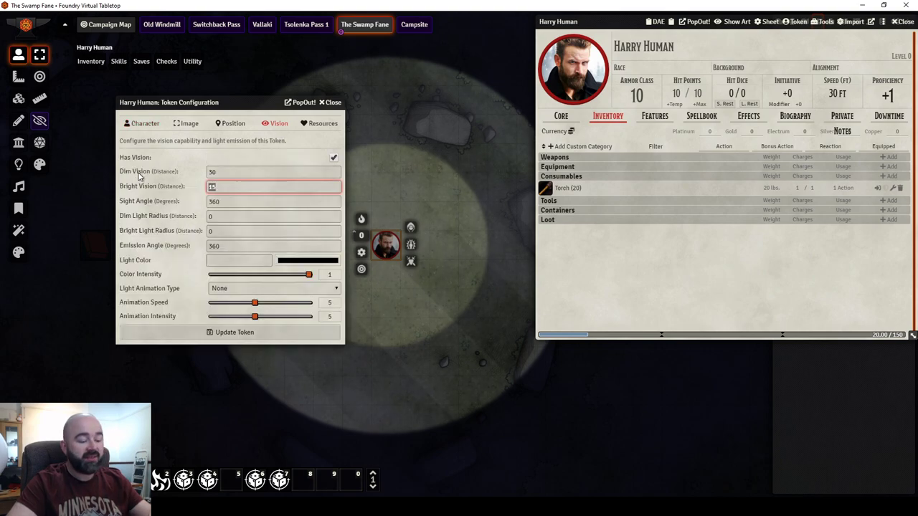
type("0")
key("Tab")
key("shift+Tab")
key("shift+Tab")
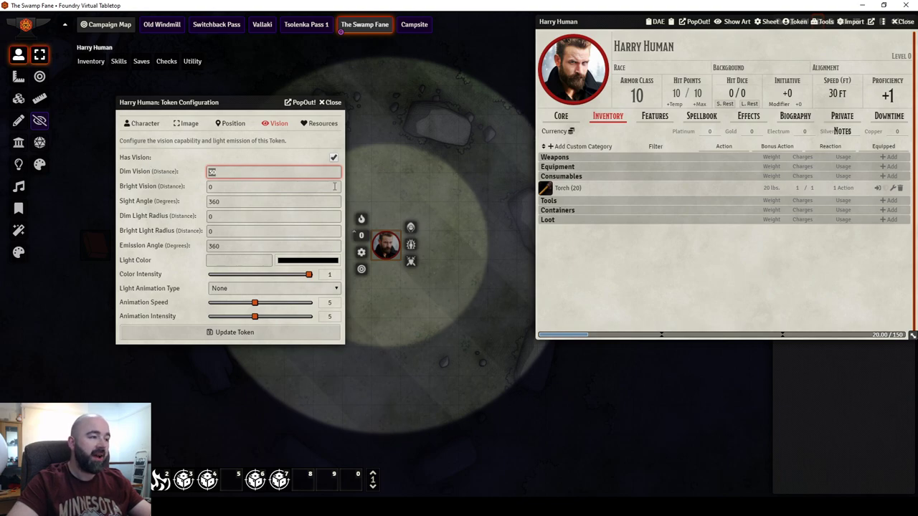
type("0")
left_click(231, 333)
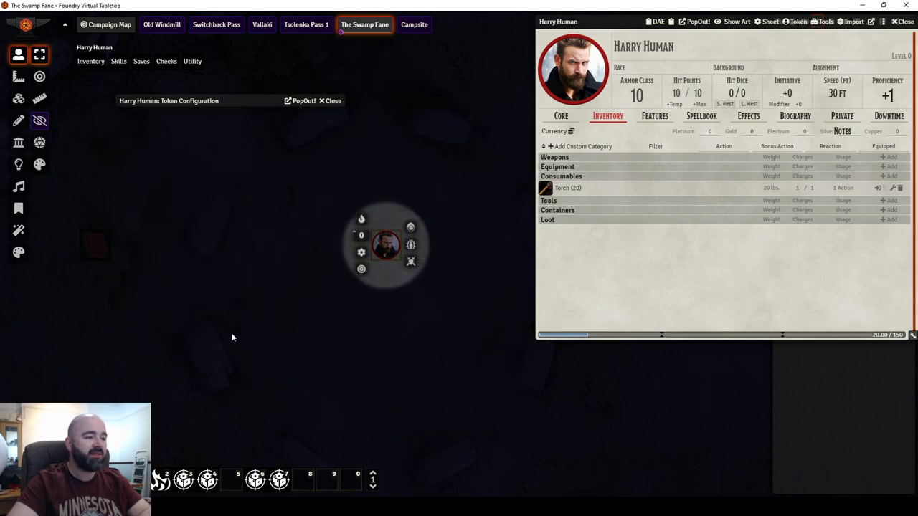
Deselect and reselect Harry Human's token to compare the game master's view with what the token sees without dim or bright vision
left_click(18, 58)
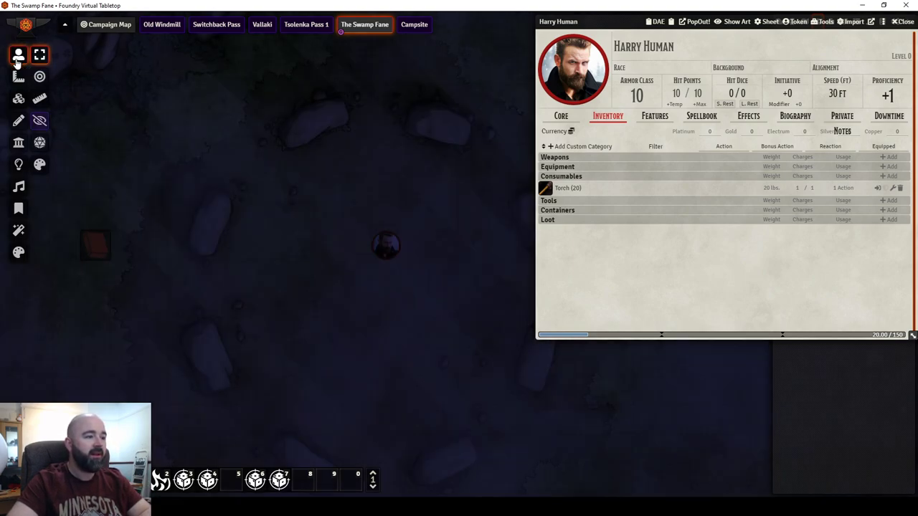
left_click(386, 246)
scroll(297, 303, "up", 8)
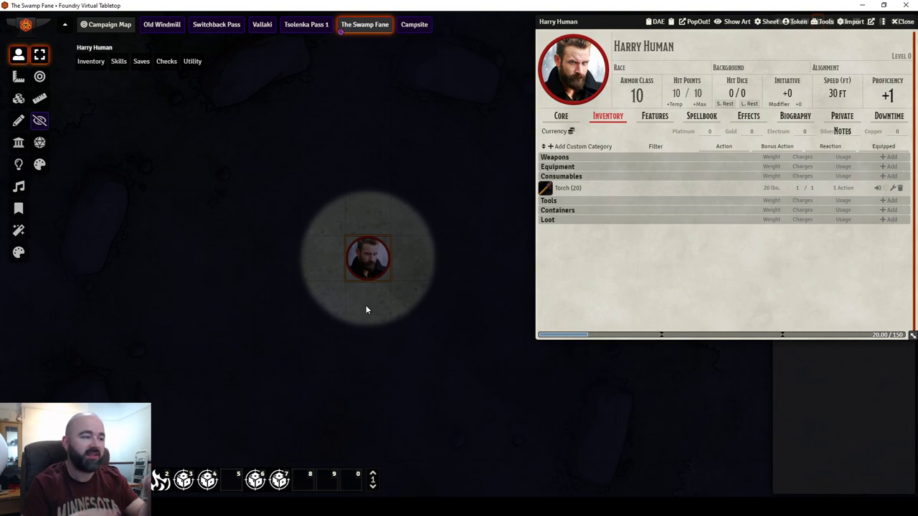
left_click(19, 76)
left_click(19, 54)
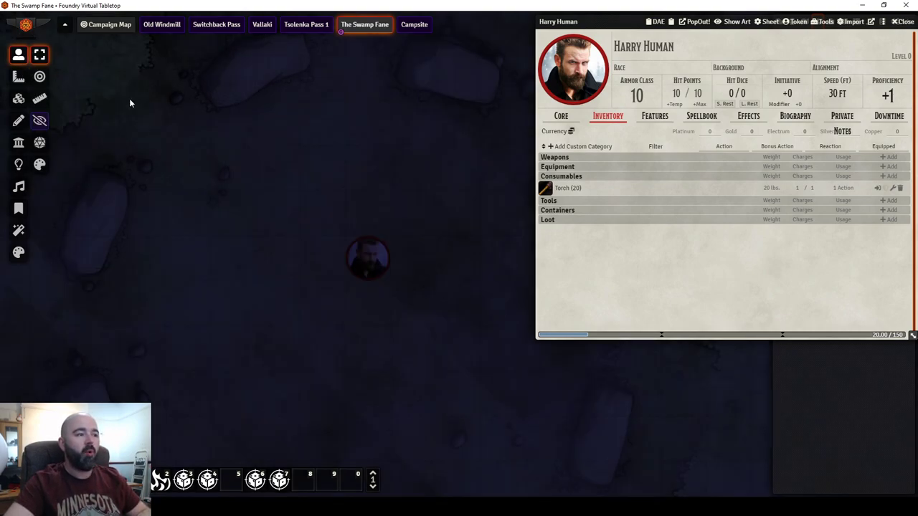
left_click(353, 260)
key("Right")
key("Up")
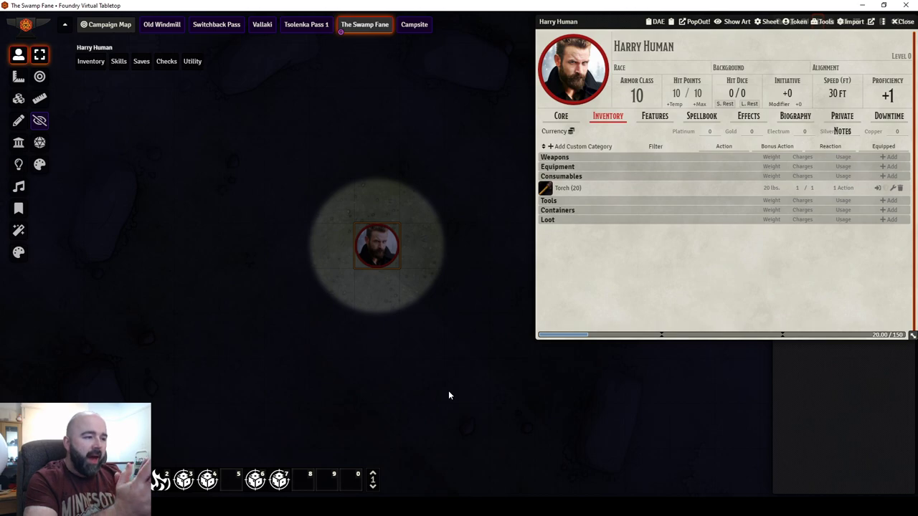
scroll(359, 129, "down", 5)
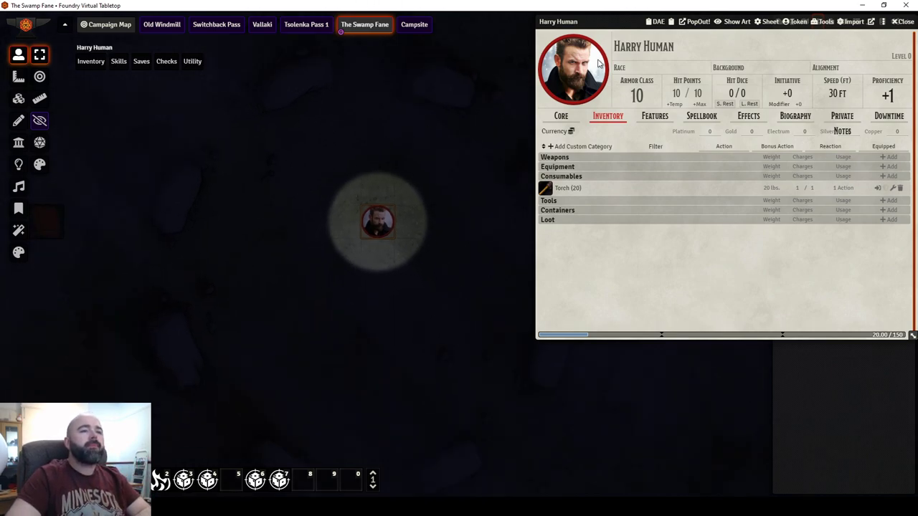
Close Harry Human's character sheet and place an Edna the Elf token on the map near his token
left_click(902, 21)
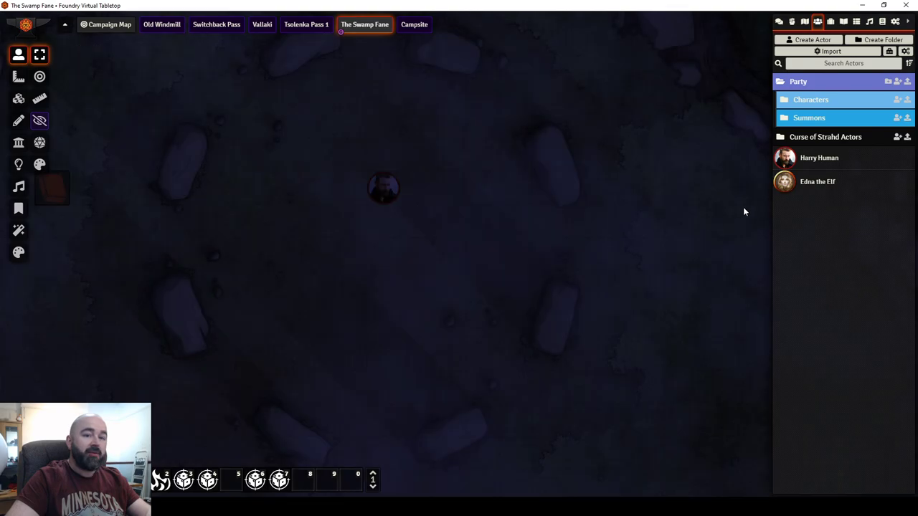
left_click(509, 208)
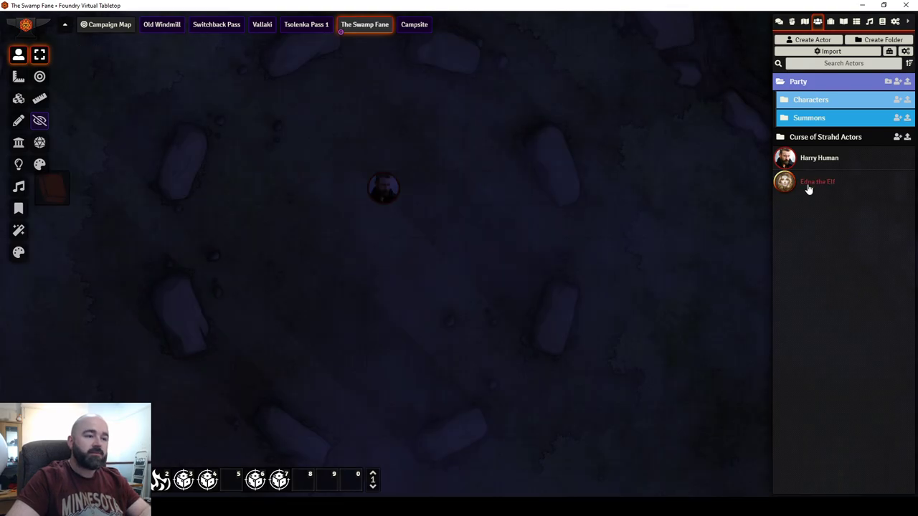
left_click_drag(447, 290, 447, 291)
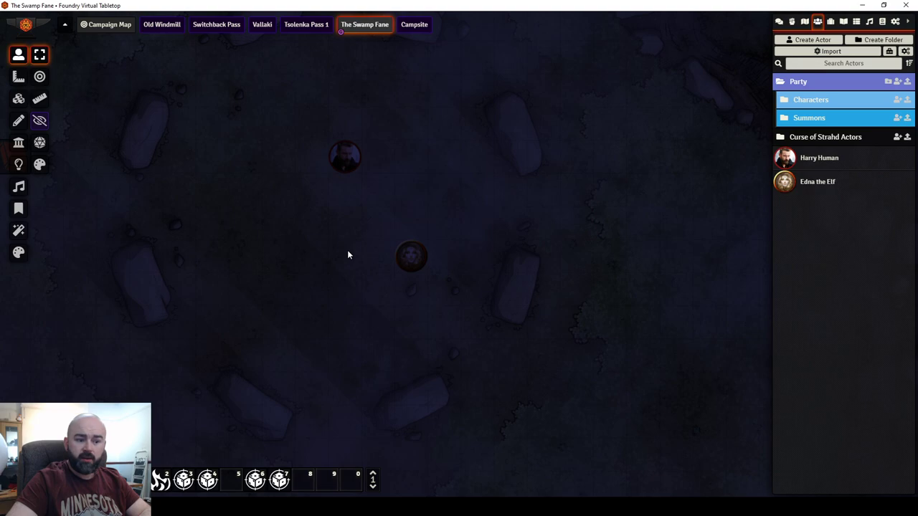
Select Edna the Elf's token to examine the dark scene through its vision
scroll(348, 255, "up", 3)
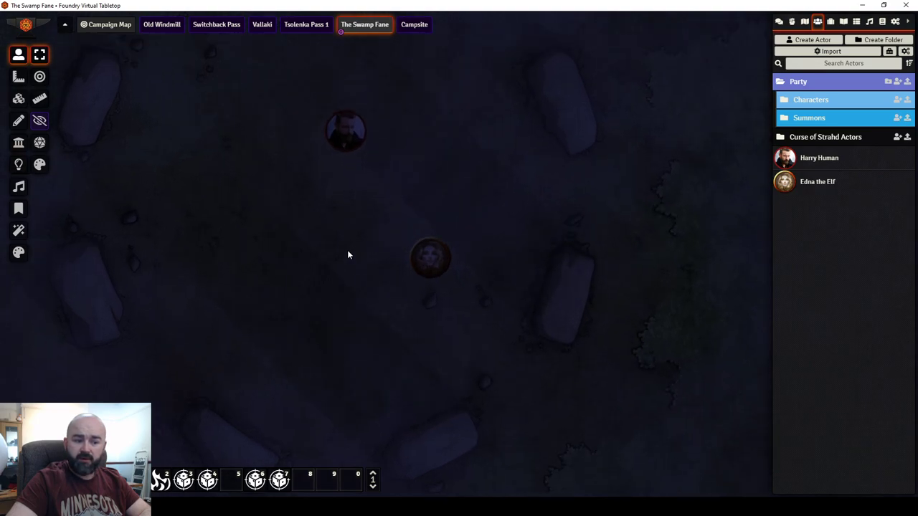
mouse_move(385, 267)
left_mouse_down()
mouse_move(400, 246)
mouse_move(389, 280)
left_mouse_up()
scroll(389, 280, "up", 1)
left_click(462, 276)
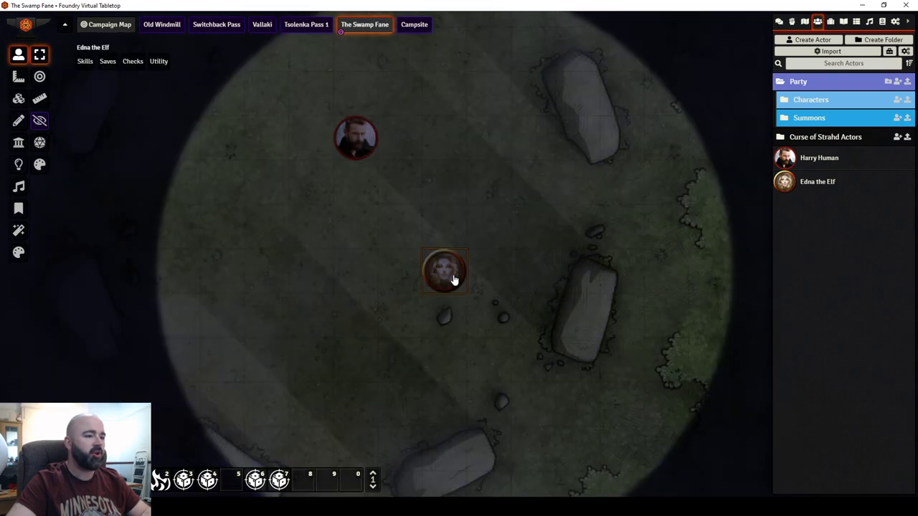
Open the vision settings in Edna the Elf's token configuration, keeping her character sheet clear of the tokens
scroll(501, 255, "down", 1)
left_click_drag(514, 252, 500, 269)
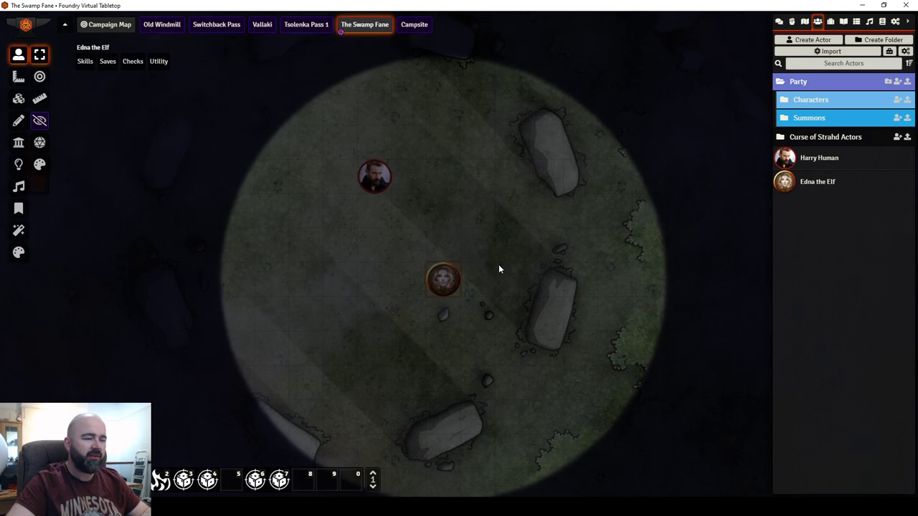
double_click(445, 279)
left_click_drag(287, 100, 231, 147)
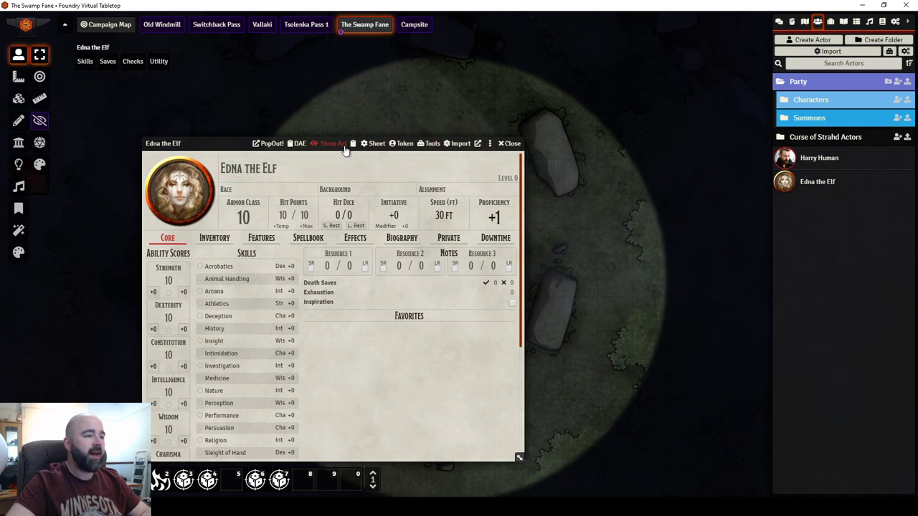
left_click(392, 148)
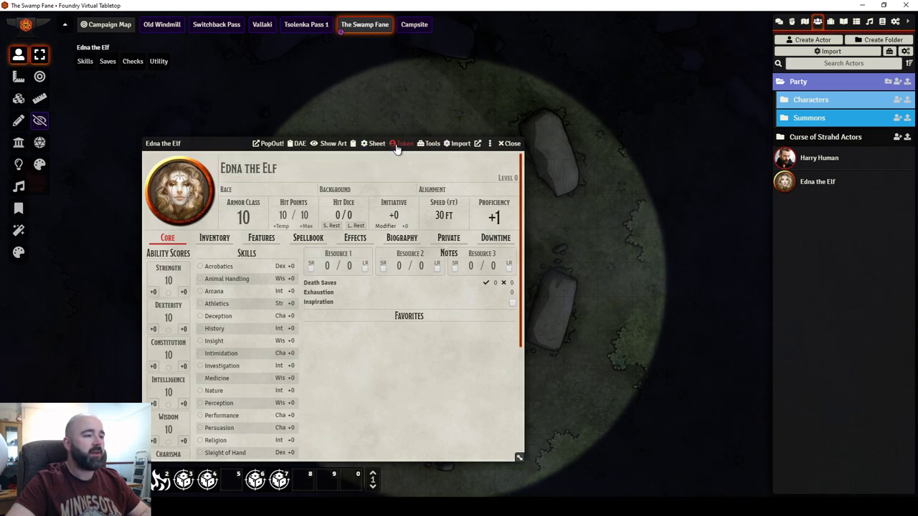
left_click(241, 145)
left_click_drag(242, 145, 635, 181)
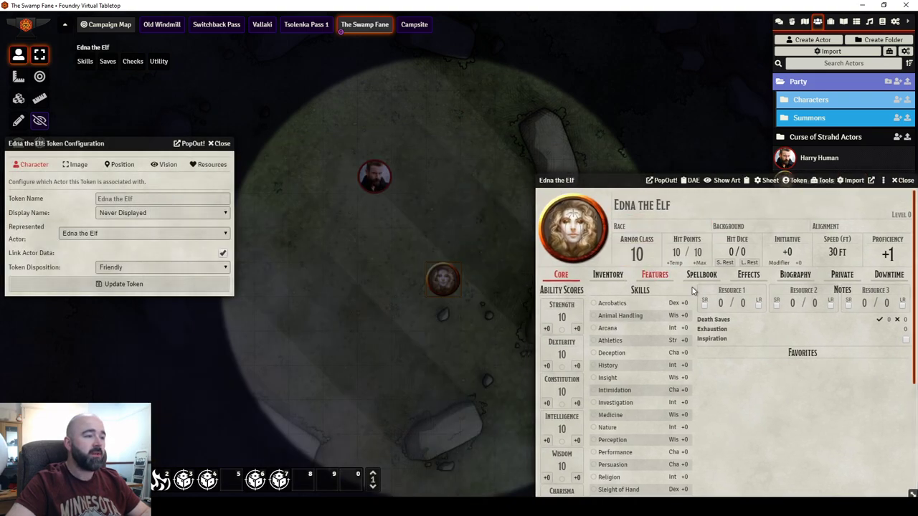
scroll(289, 220, "down", 4)
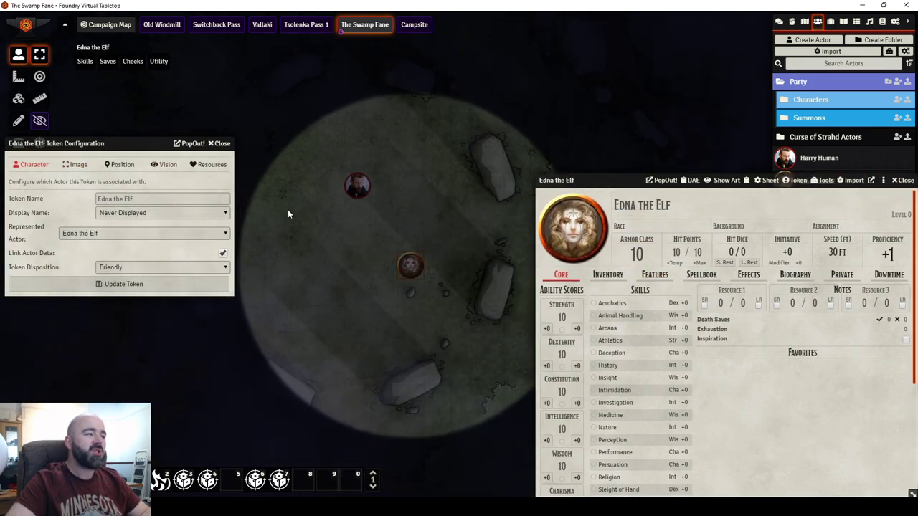
left_click(160, 165)
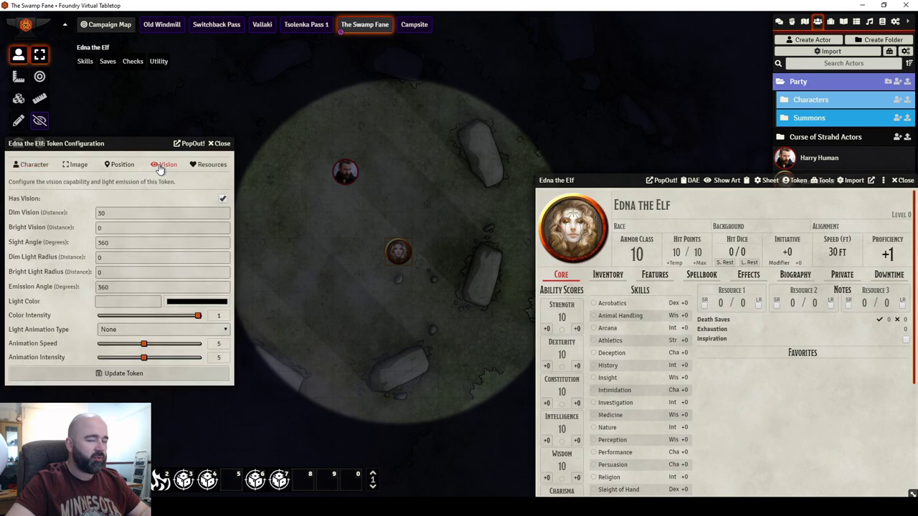
Set Edna the Elf's Bright Vision distance to 5, update the token and close her character sheet
left_click_drag(303, 208, 333, 218)
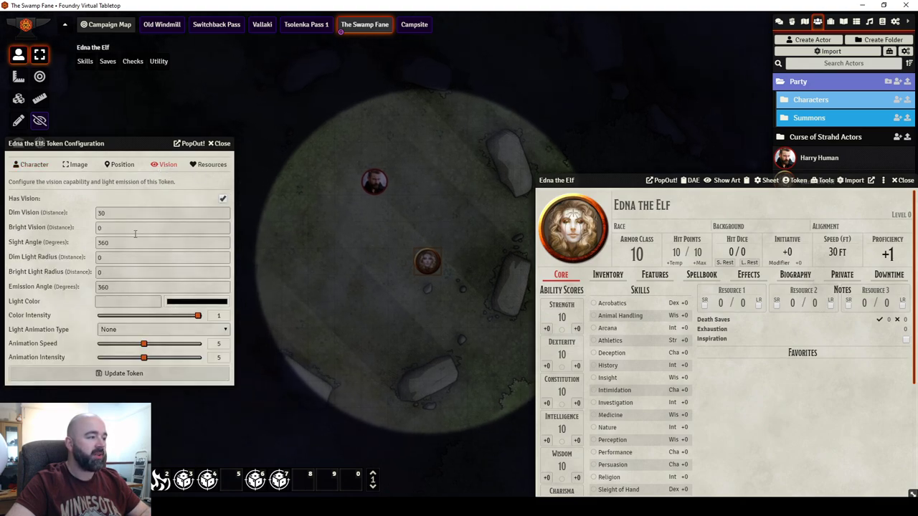
double_click(135, 230)
type("5")
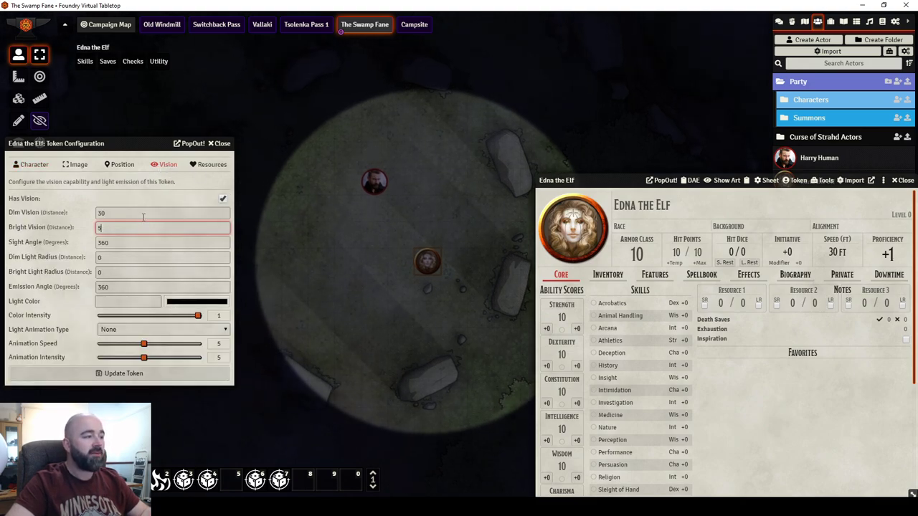
left_click(142, 213)
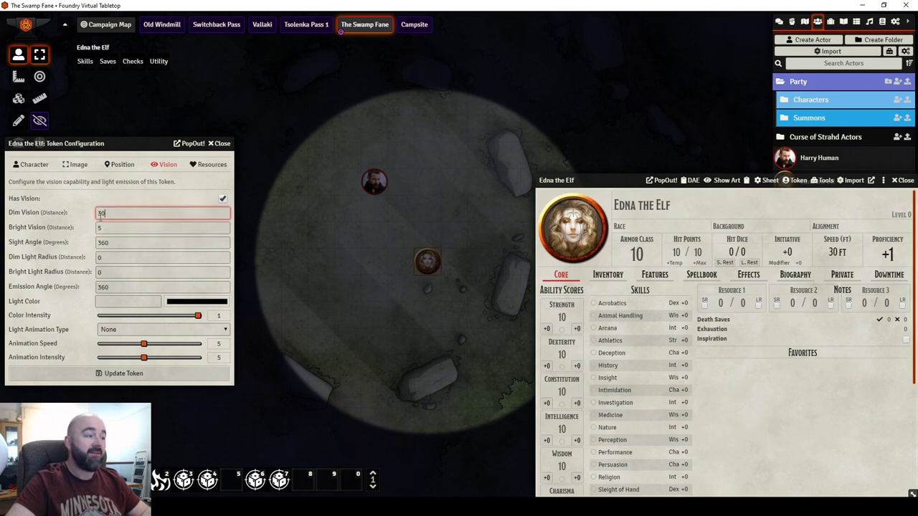
left_click(124, 374)
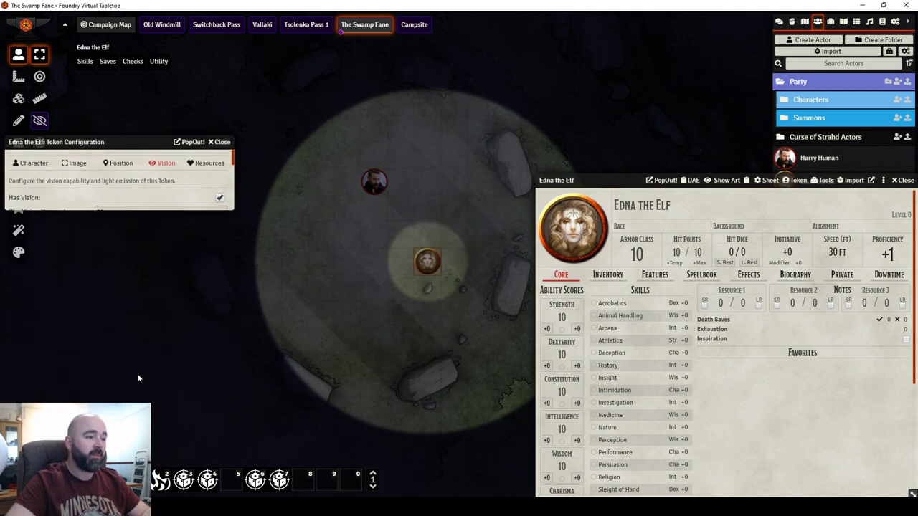
left_click_drag(626, 181, 595, 149)
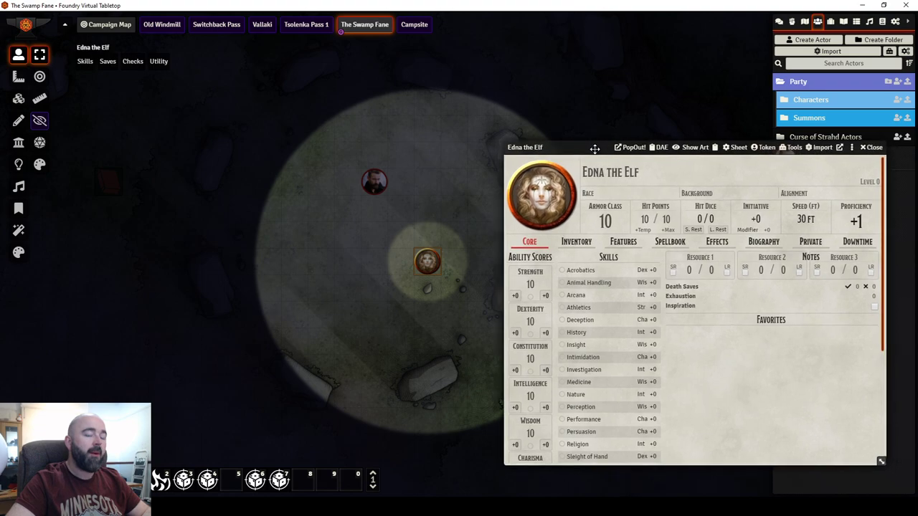
left_click(871, 148)
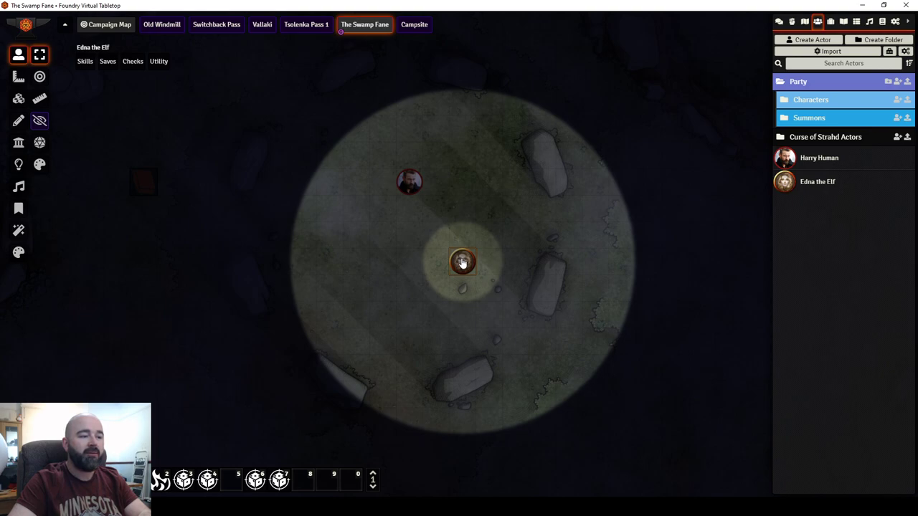
Move Edna the Elf's token two squares down the map
key("Down")
key("Right")
key("Left")
Select Harry Human's token and move it one square up and back to check its short vision range
left_click(413, 184)
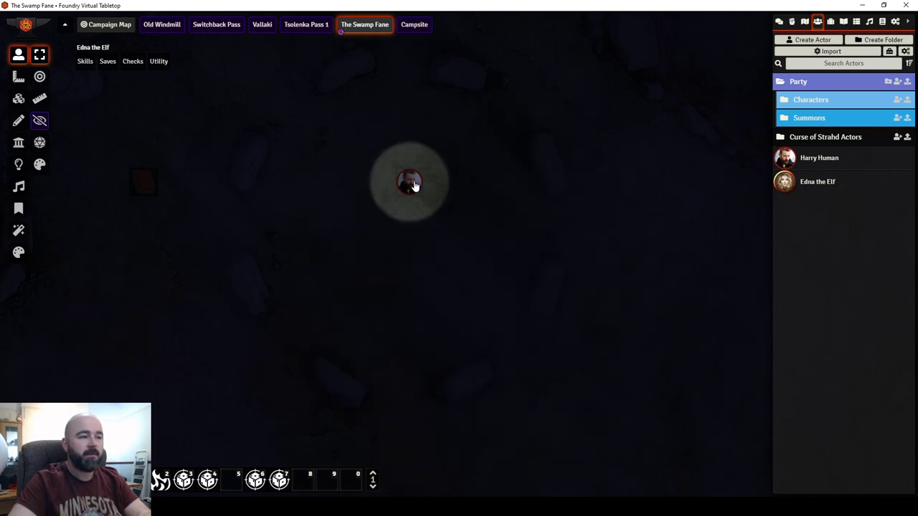
key("Up")
key("Left")
key("Right")
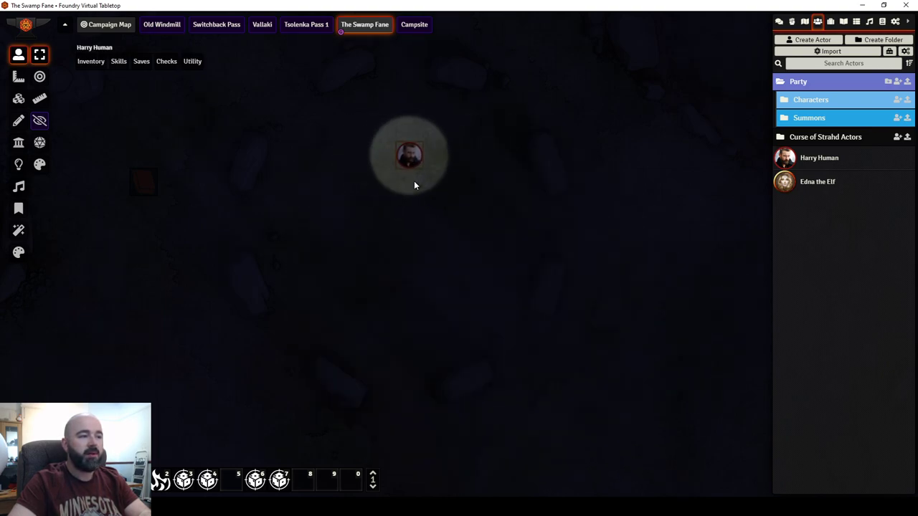
key("Down")
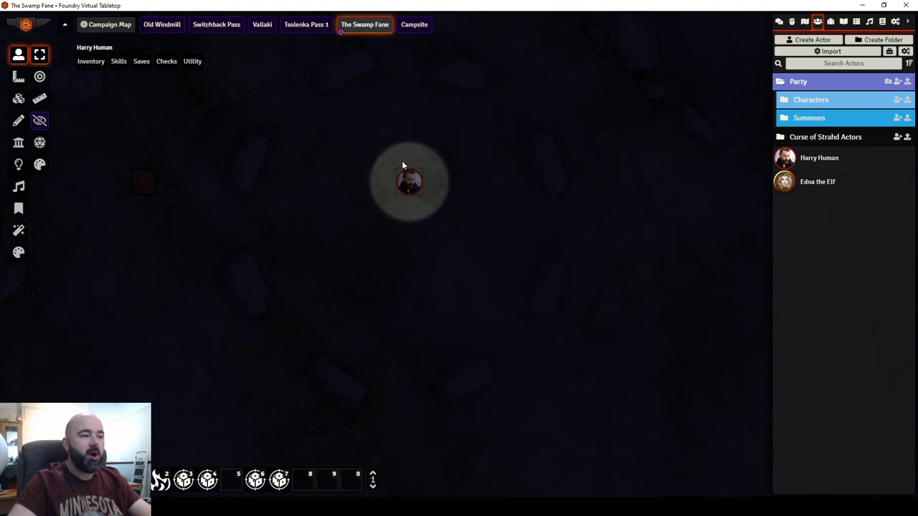
Compare the game master's view with Edna the Elf's vision by selecting and releasing her token
left_click(416, 205)
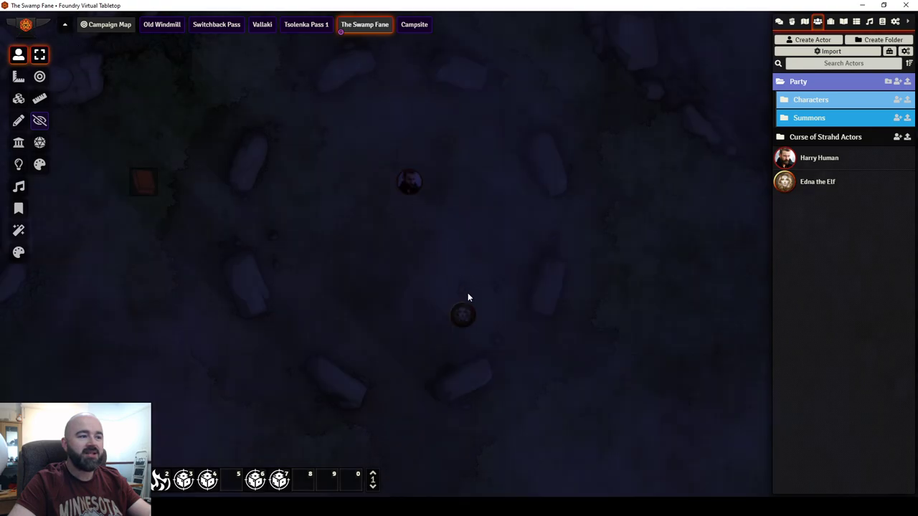
left_click(463, 316)
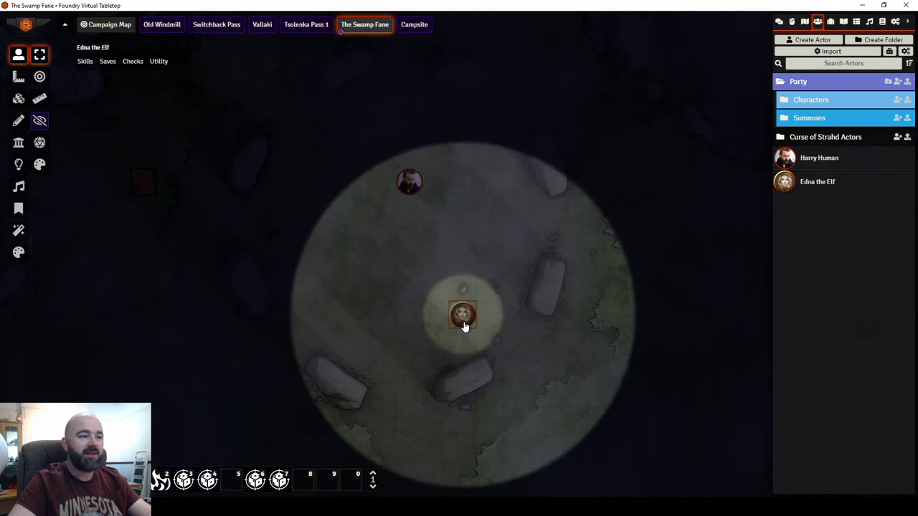
left_click(381, 176)
left_click_drag(457, 201, 581, 293)
scroll(579, 288, "up", 5)
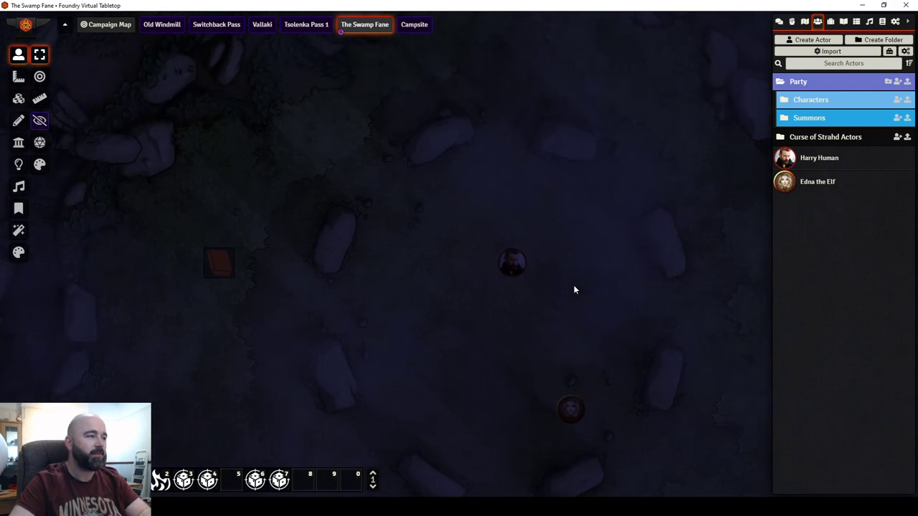
left_click_drag(584, 257, 459, 280)
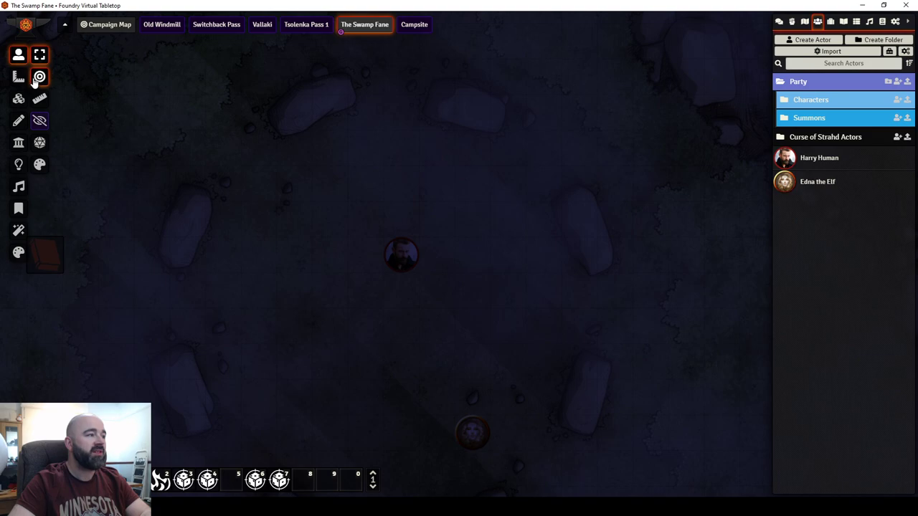
Set the Sight Angle in Harry Human's token configuration to 100 degrees and update the token
right_click(403, 256)
right_click(403, 257)
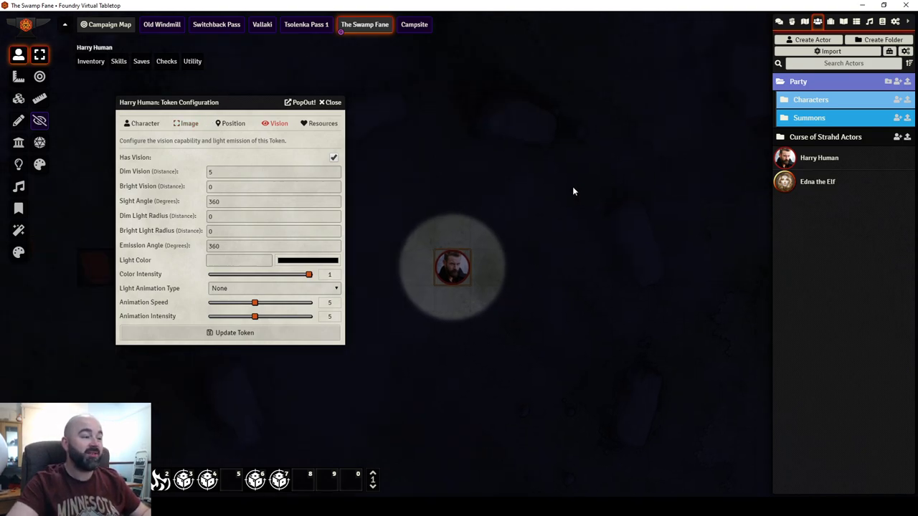
scroll(545, 237, "up", 5)
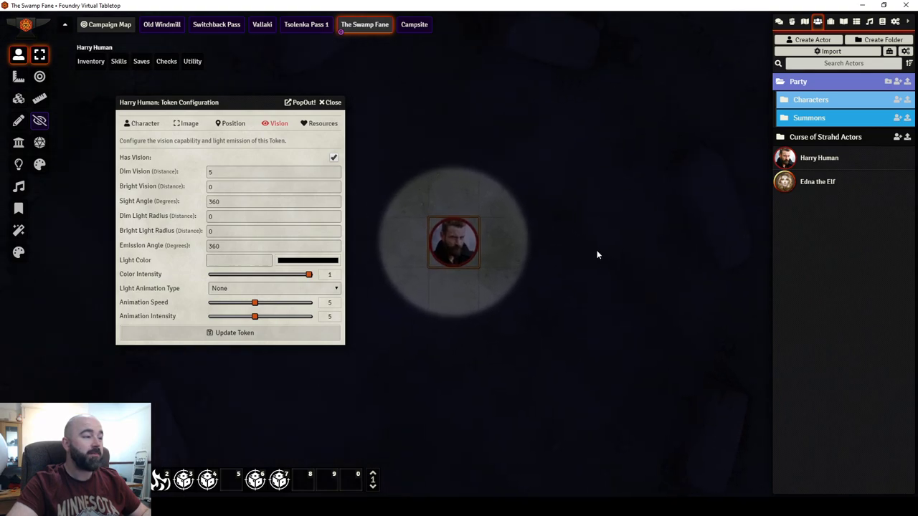
double_click(239, 199)
type("100")
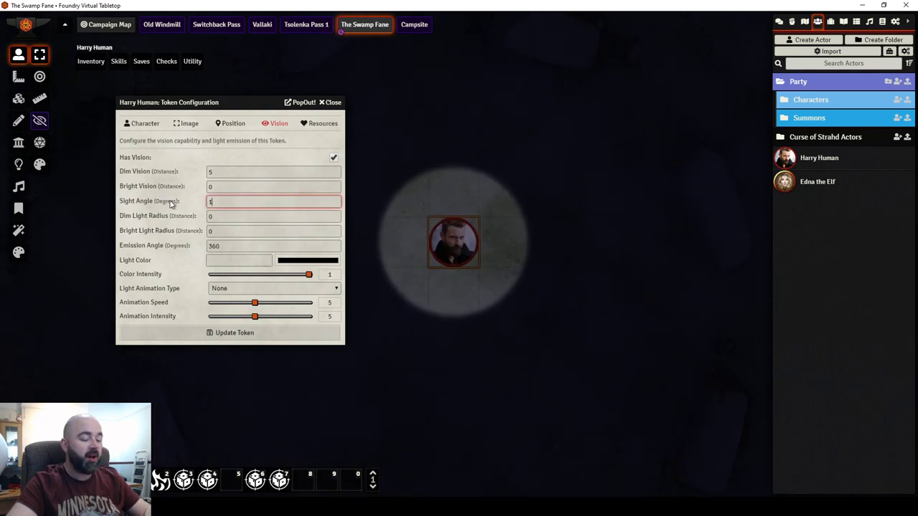
left_click(243, 332)
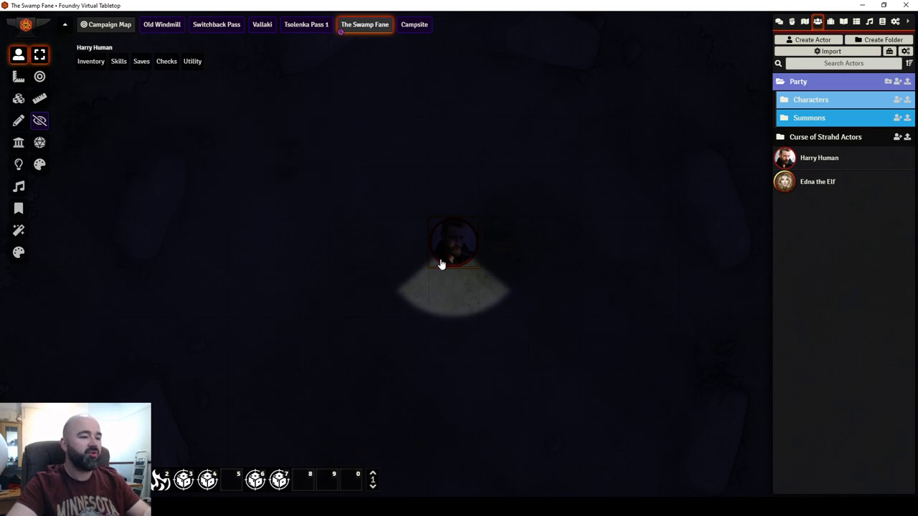
Move Harry Human's token down and back up, then one square right, to test the narrowed sight cone
left_click_drag(441, 265, 433, 250)
left_click_drag(516, 308, 512, 351)
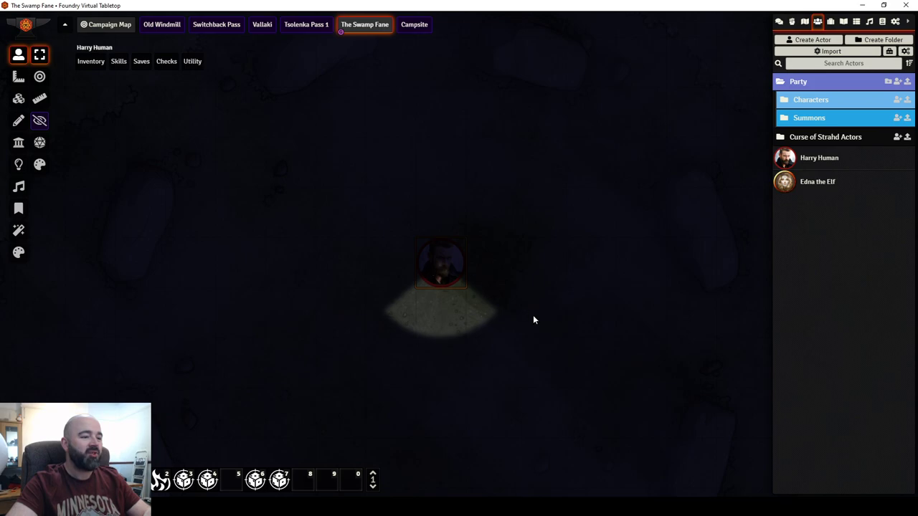
left_click_drag(433, 258, 506, 286)
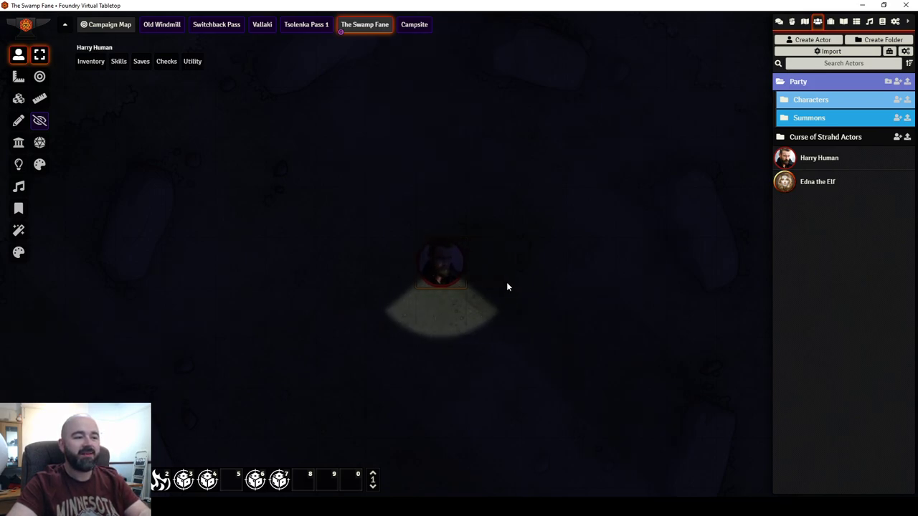
key("Down")
key("Up")
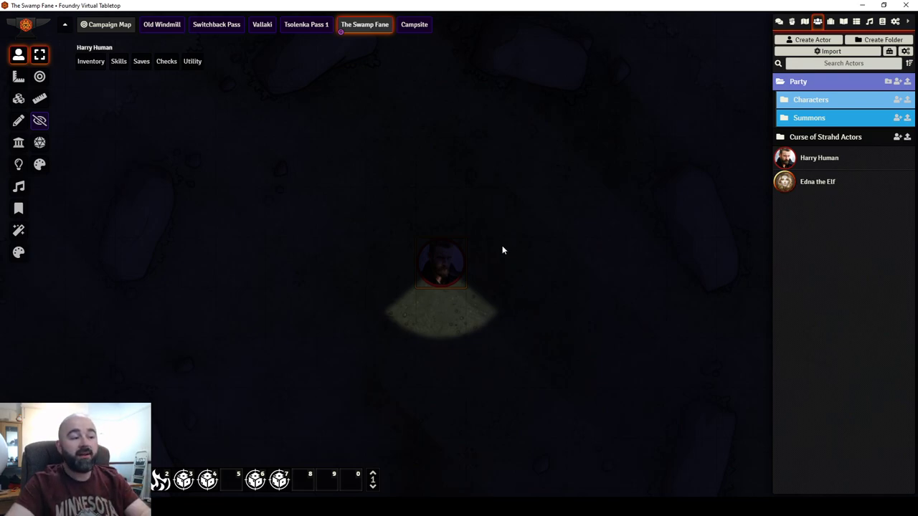
key("Right")
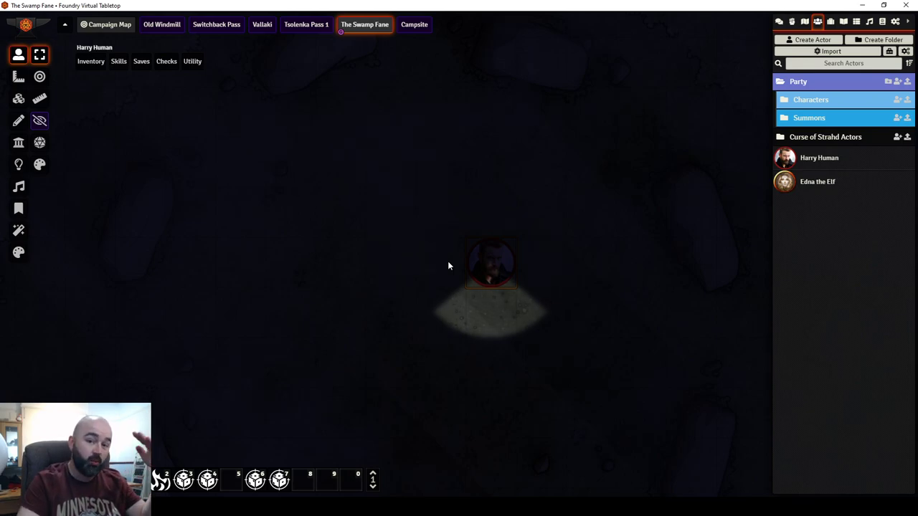
Examine the rotation and lock settings in Harry Human's token configuration, then close it and the character sheet
right_click(482, 266)
double_click(482, 265)
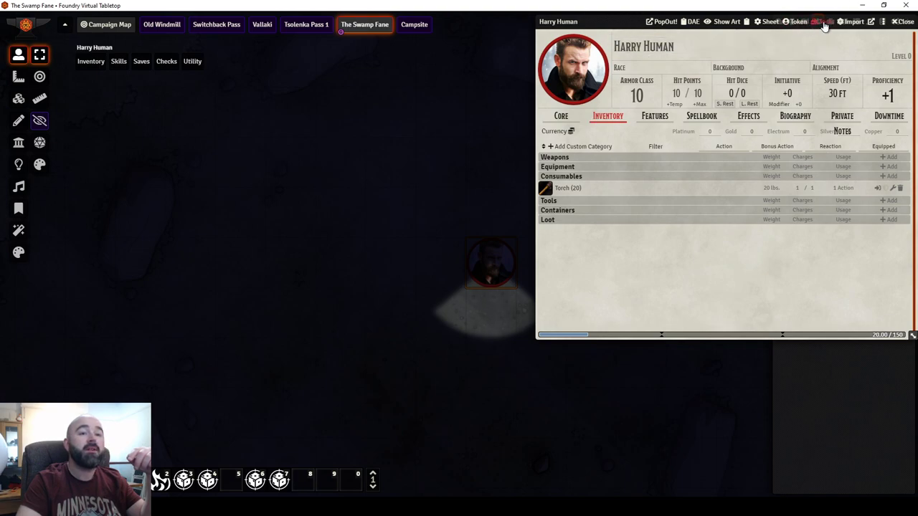
left_click(797, 22)
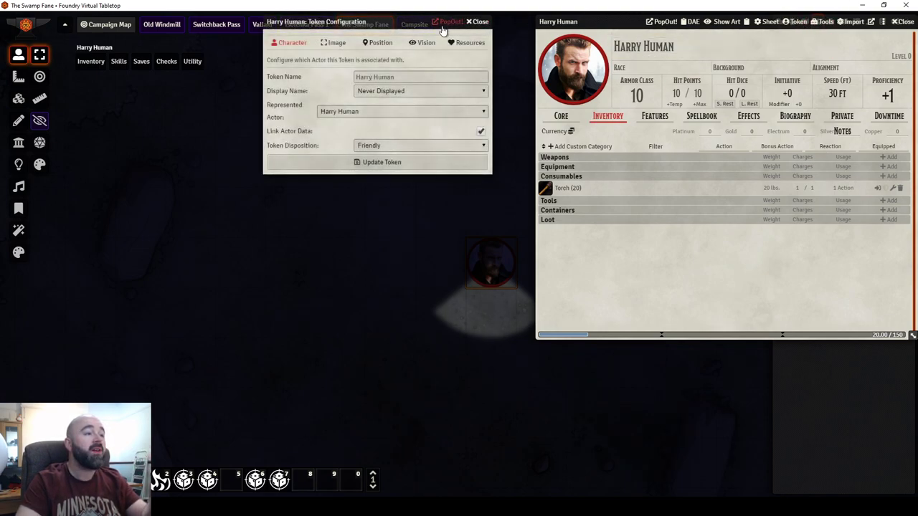
left_click(385, 45)
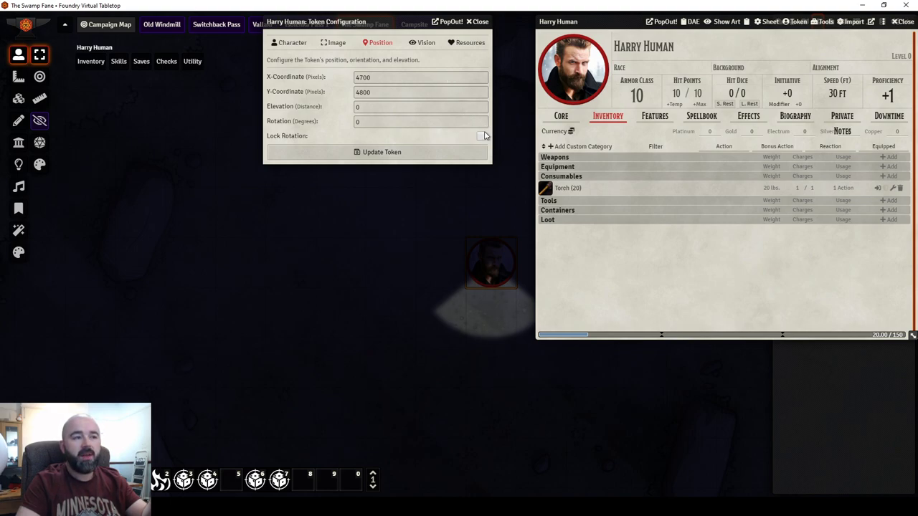
left_click(479, 21)
left_click_drag(630, 19, 468, 105)
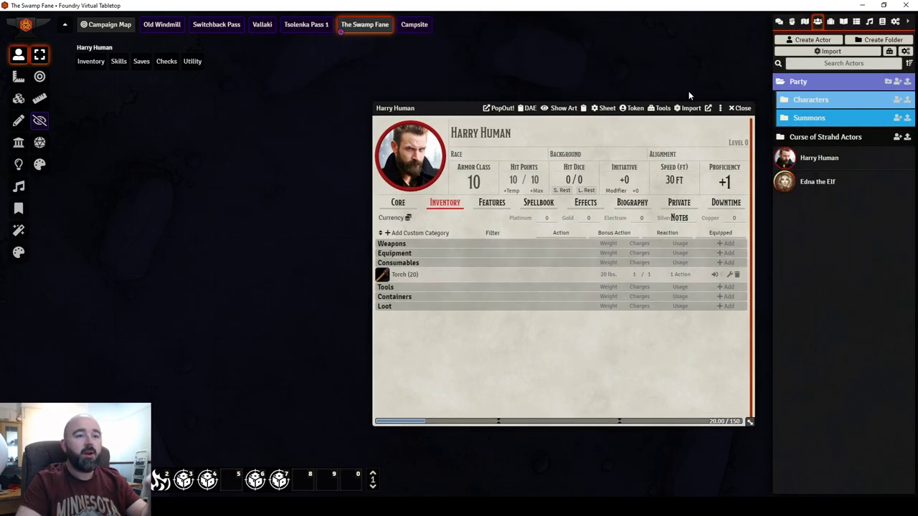
left_click(743, 106)
Move Harry Human's token sideways across the map and back to observe which way its sight cone faces
left_click_drag(525, 281, 564, 294)
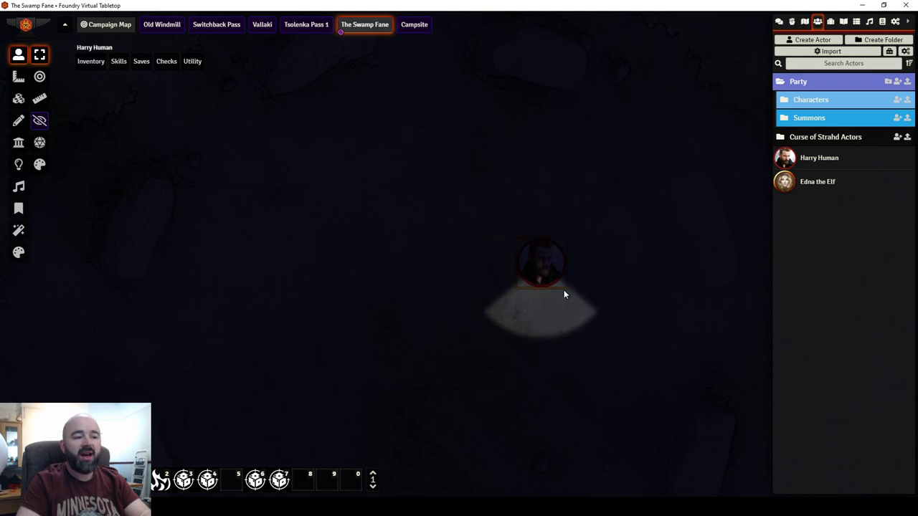
key("Left")
key("Left")
key("Right")
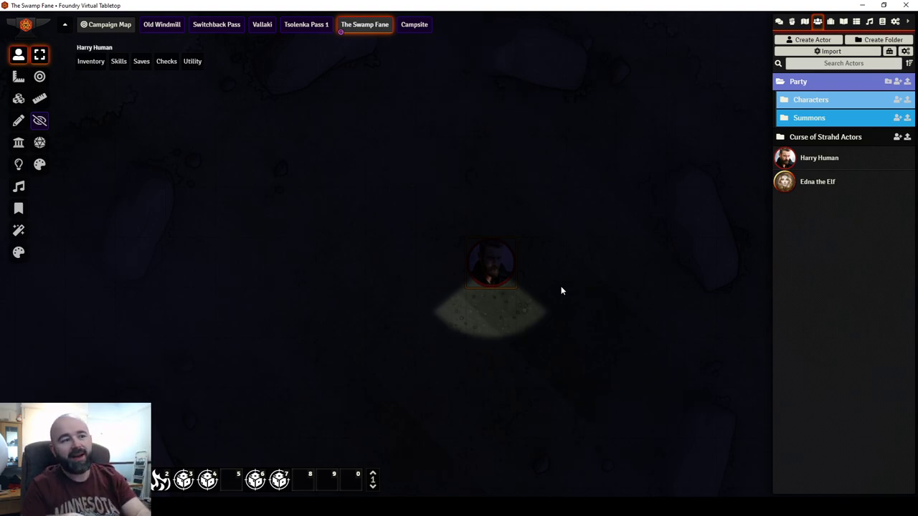
key("Right")
key("Right")
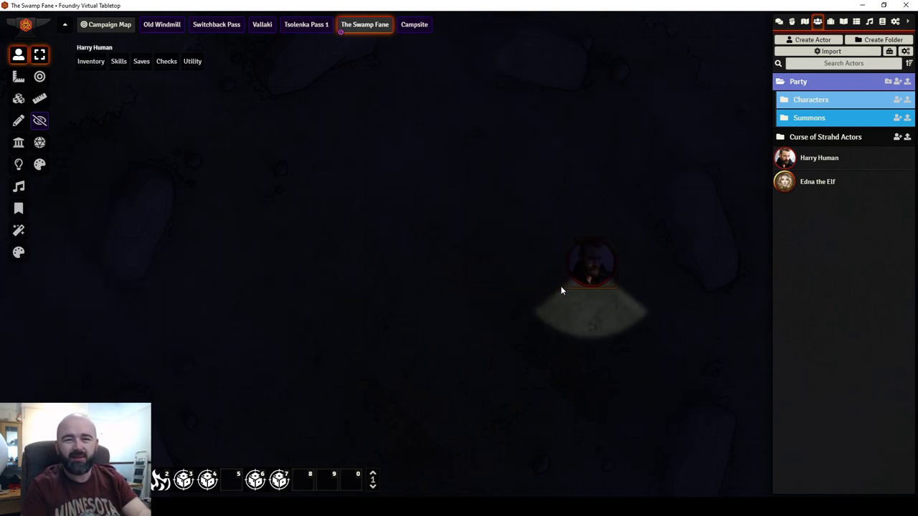
key("Left")
key("Left")
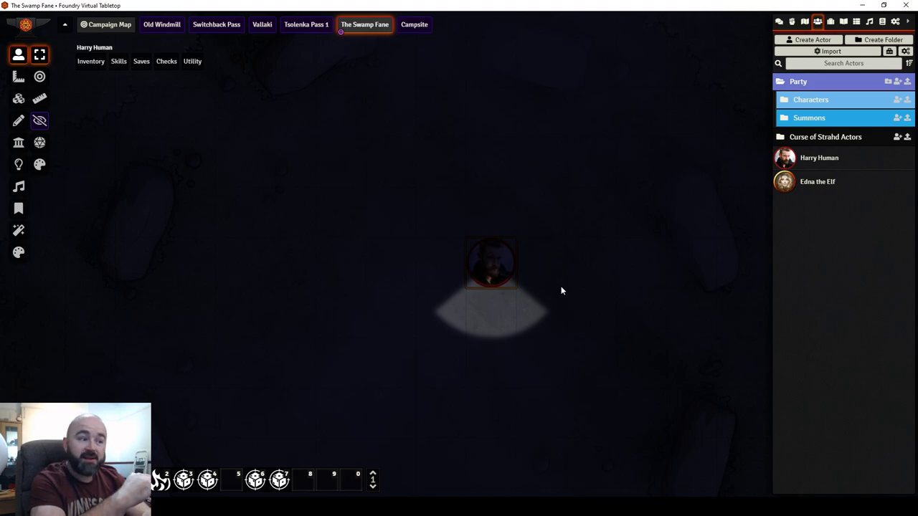
Walk Harry Human's token back and forth along its row, then one square down, to check the sight cone's fixed direction
key("Left")
key("Right")
key("Right")
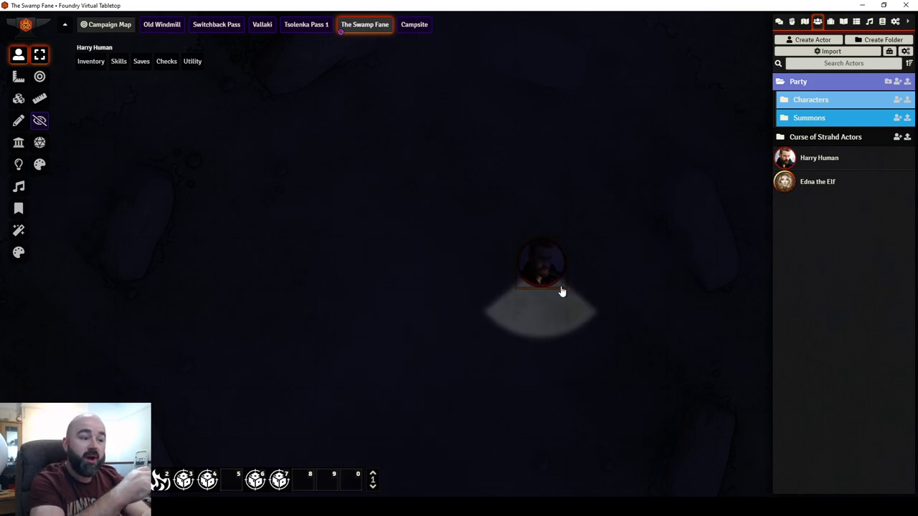
key("Left")
key("Left")
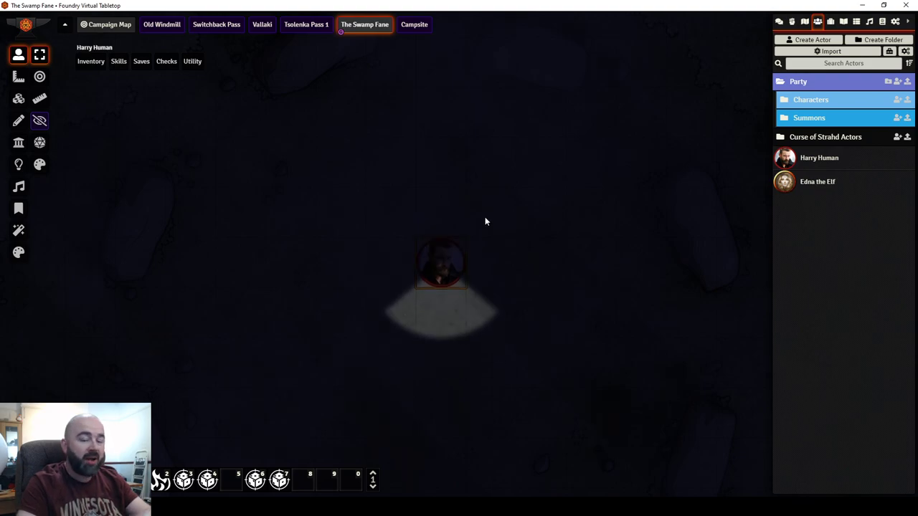
key("Right")
key("Left")
key("Left")
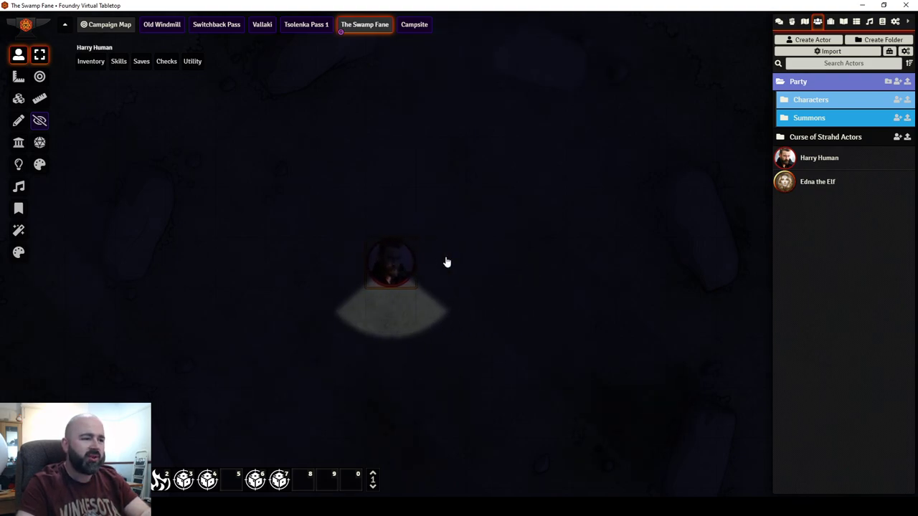
key("Right")
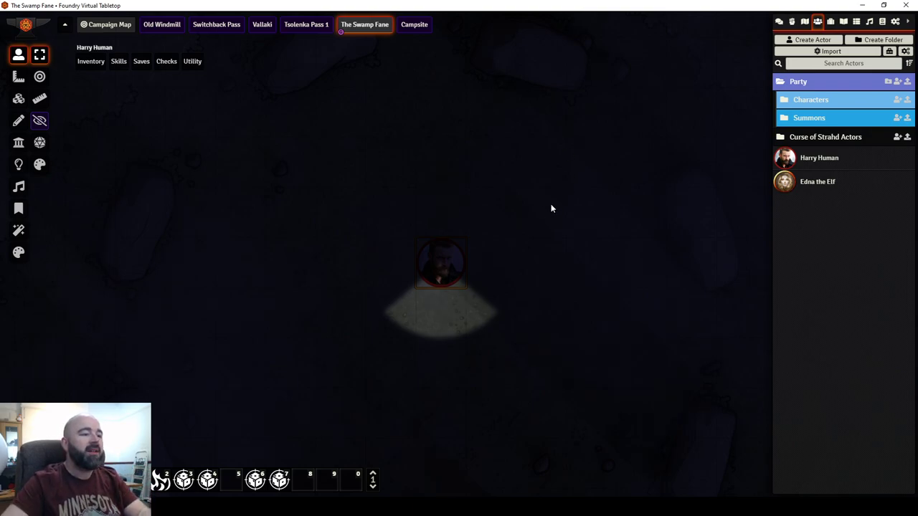
key("Down")
Set the Sight Angle in Harry Human's token configuration to 360 degrees and update the token
scroll(509, 290, "up", 5)
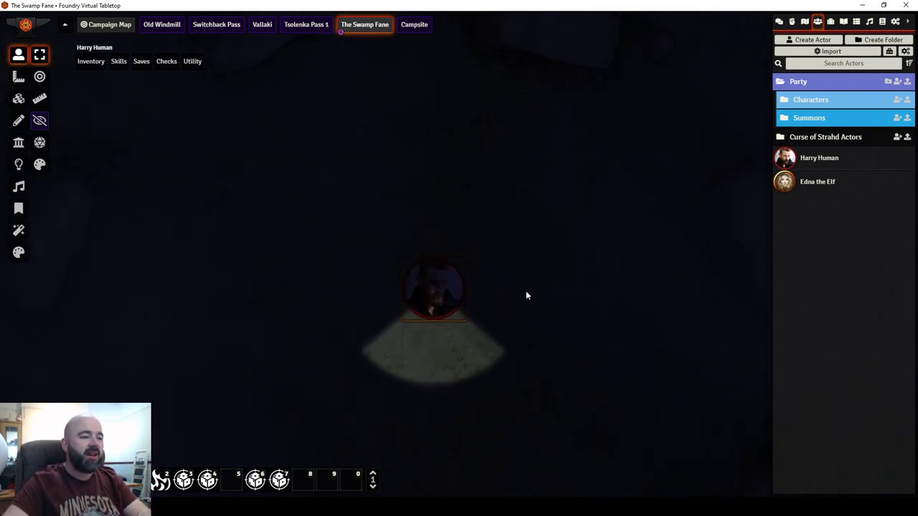
right_click(454, 256)
right_click(455, 256)
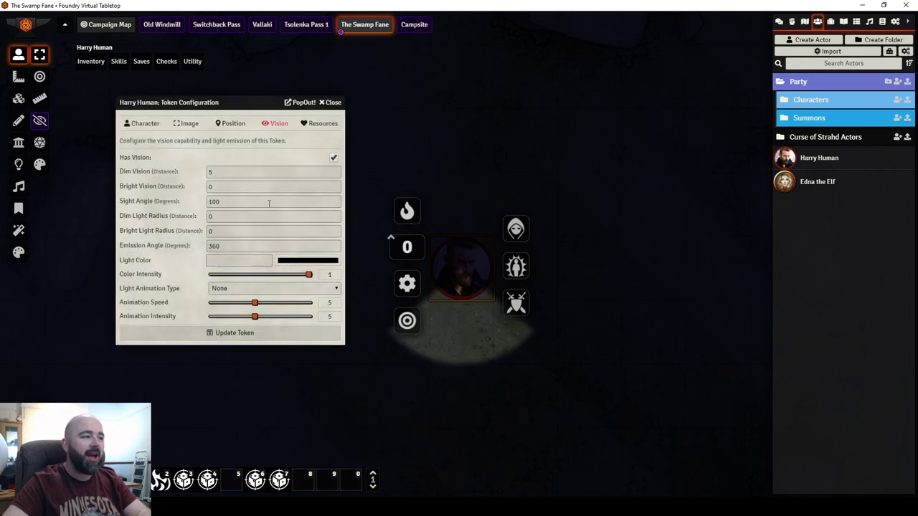
double_click(236, 201)
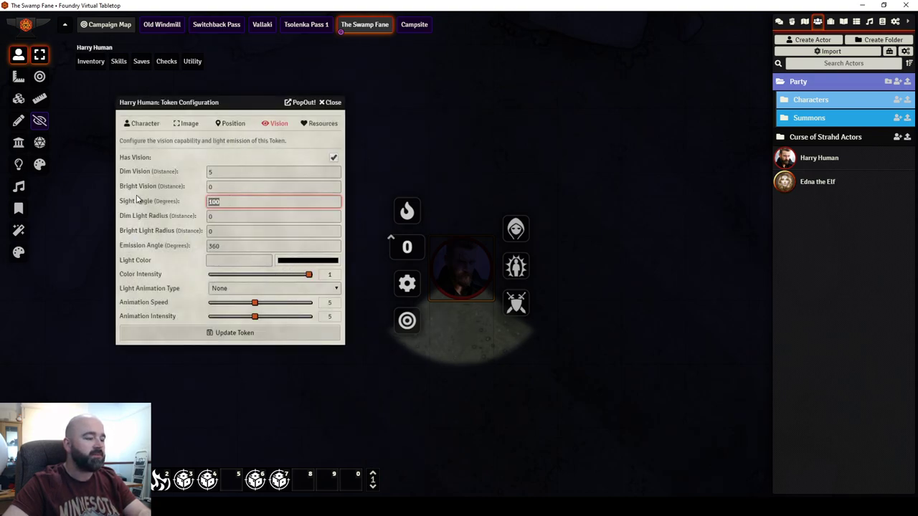
type("360")
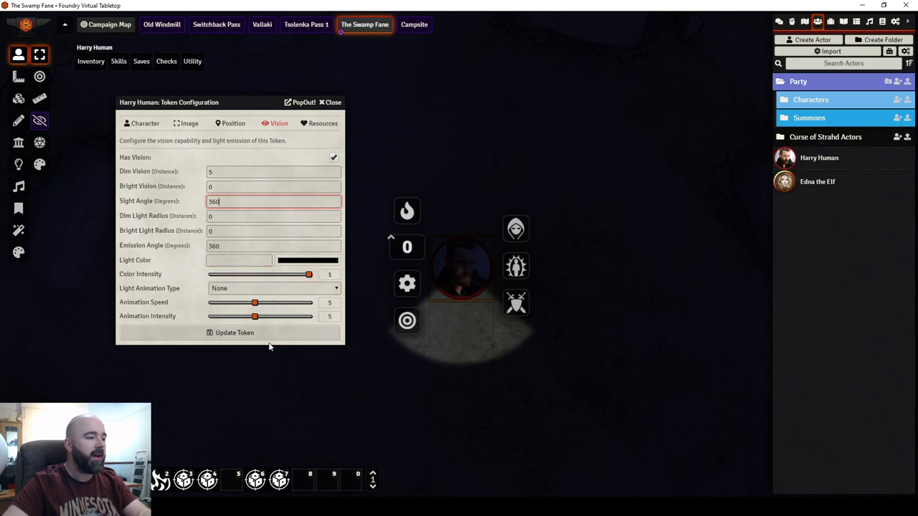
left_click(270, 336)
Reopen Harry Human's token configuration clear of the token, then move the token one square right to test its all-round sight
right_click(465, 266)
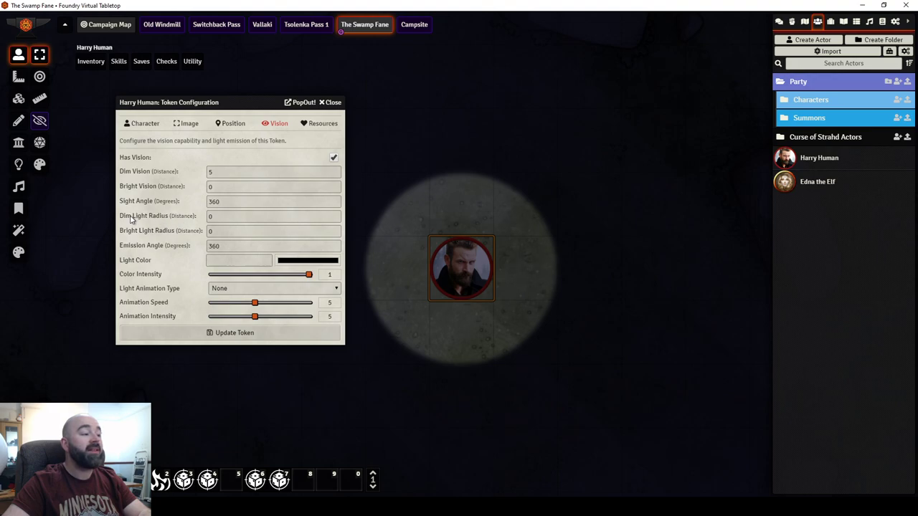
left_click_drag(215, 103, 173, 85)
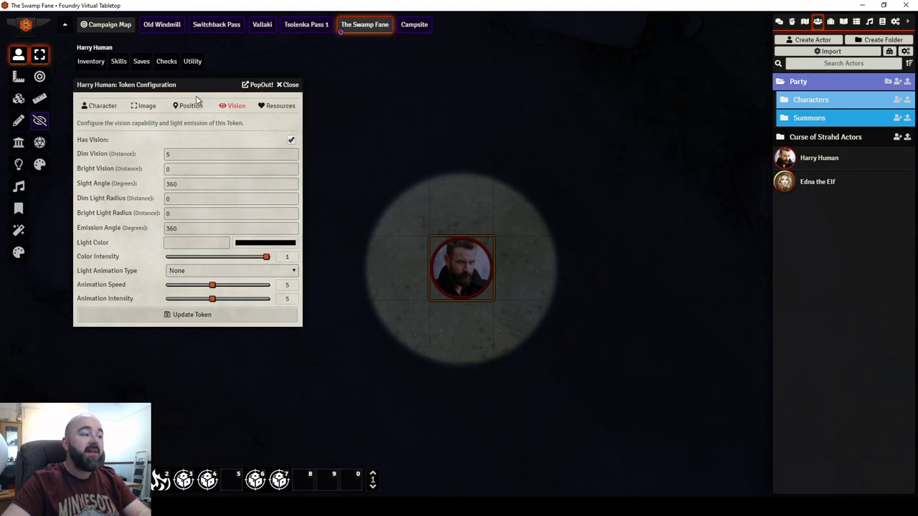
key("Right")
key("Left")
key("Right")
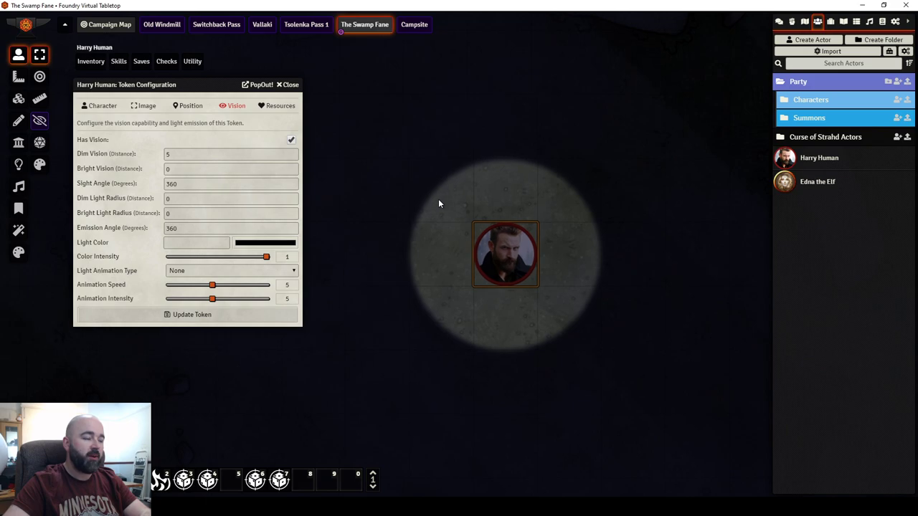
Set Harry Human's Dim Light Radius to 20, update the token, and view the lit area around it
left_click(192, 200)
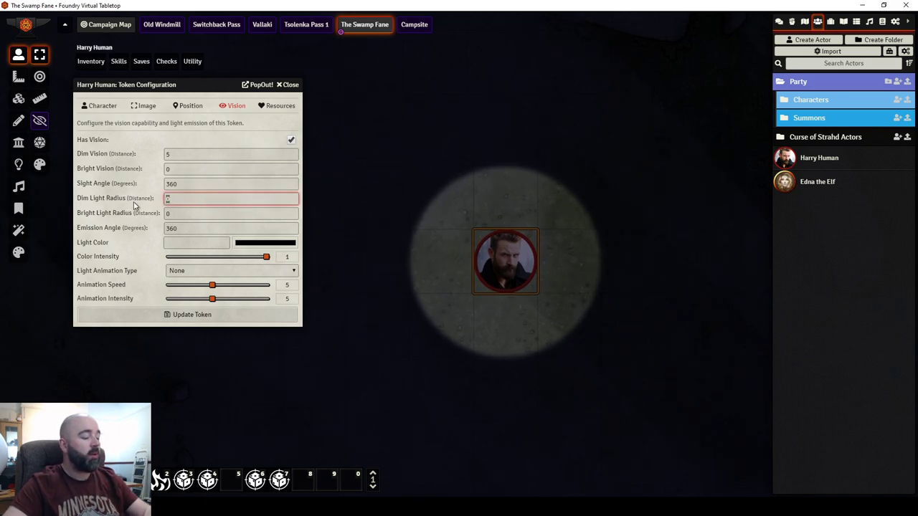
type("20")
left_click(181, 319)
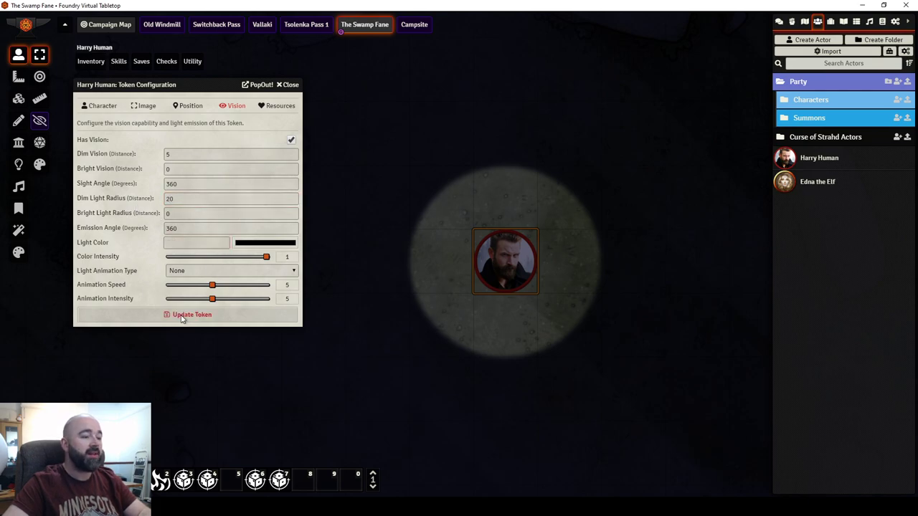
scroll(388, 244, "down", 2)
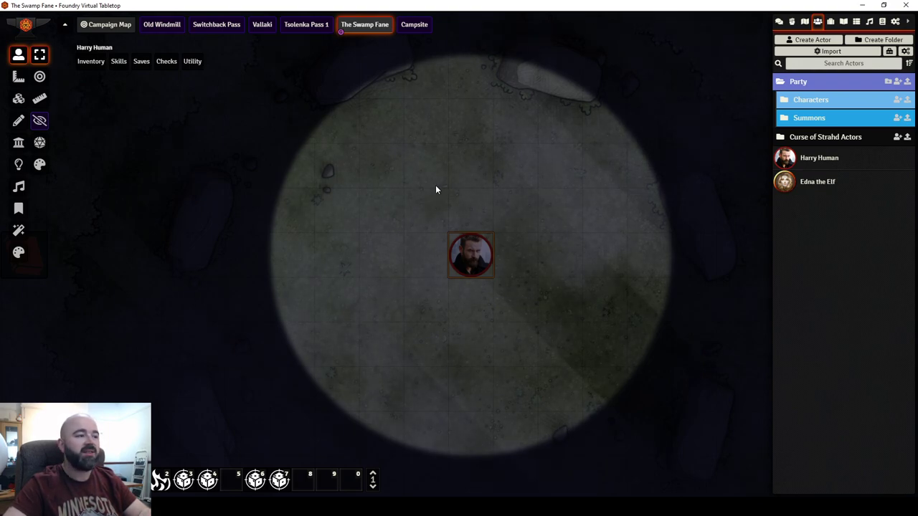
mouse_move(382, 147)
left_mouse_down()
mouse_move(347, 193)
mouse_move(382, 149)
left_mouse_up()
scroll(439, 157, "down", 3)
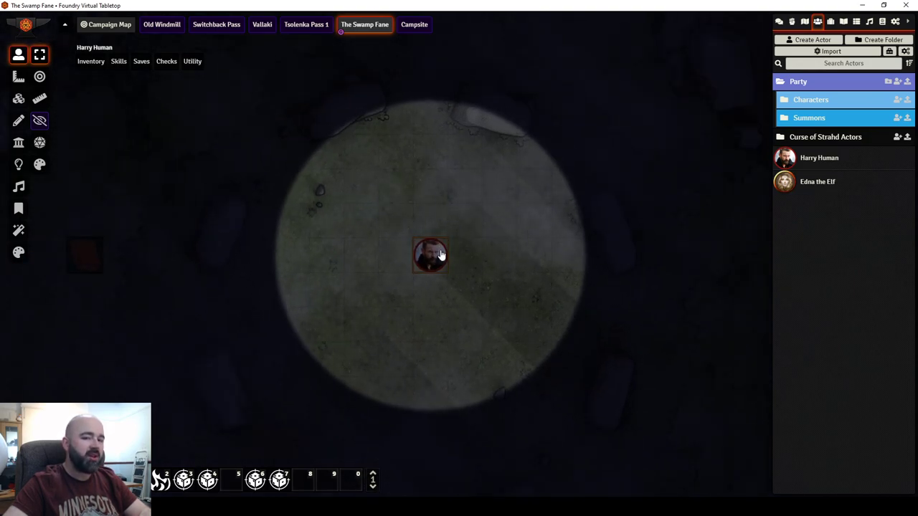
Review the Dim Light Radius setting in Harry Human's token configuration, then close it without making changes
right_click(439, 255)
right_click(438, 256)
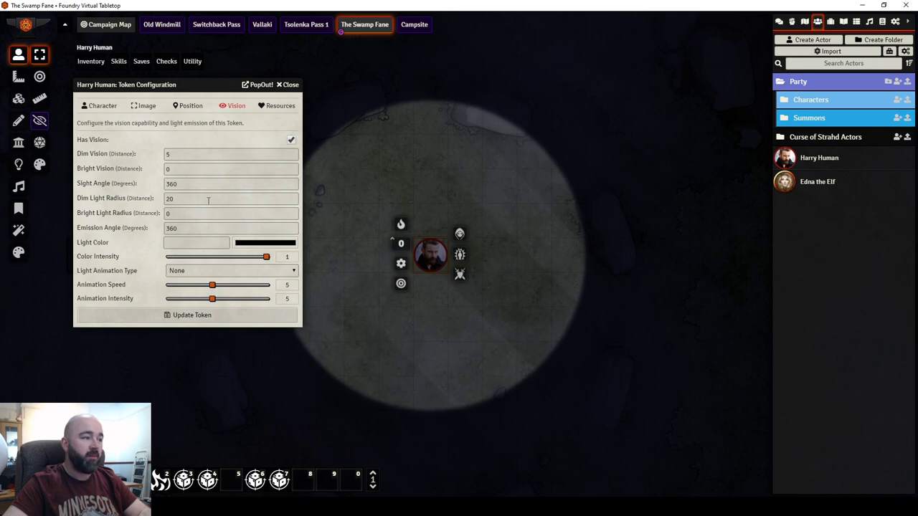
left_click_drag(208, 202, 127, 204)
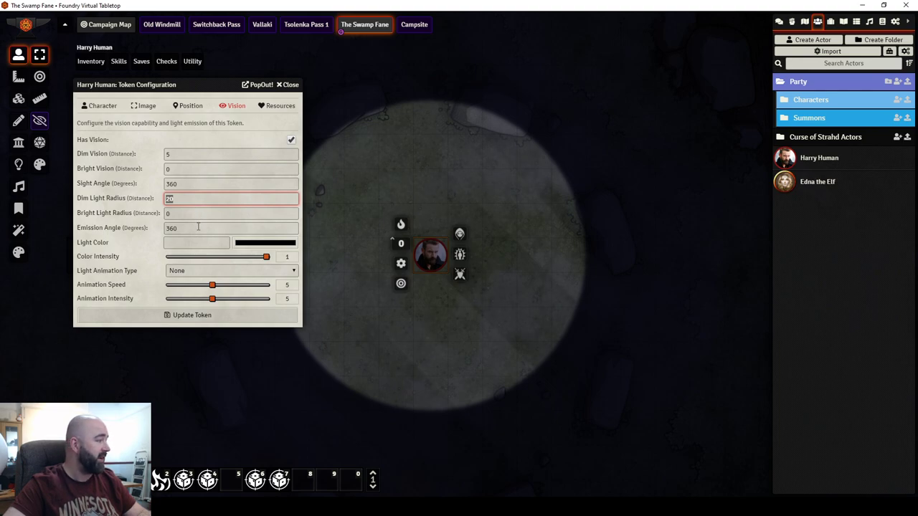
key("alt+Tab")
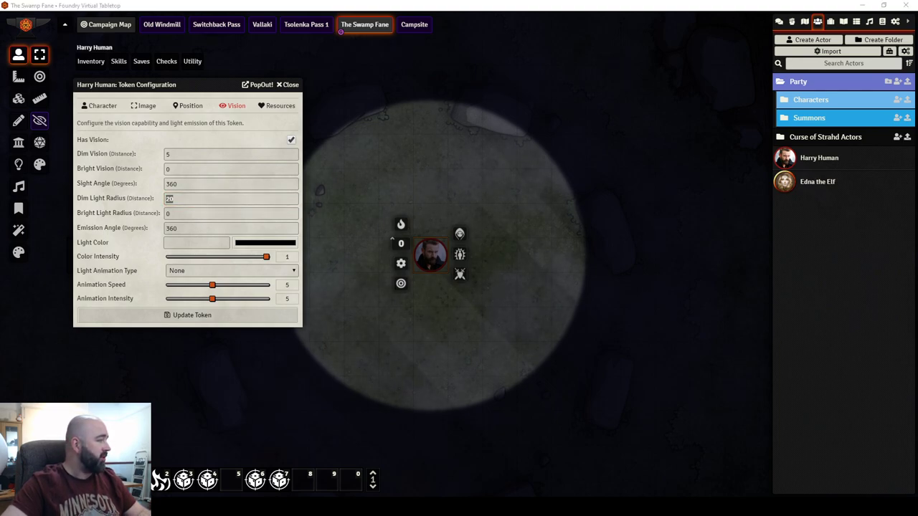
left_click(288, 84)
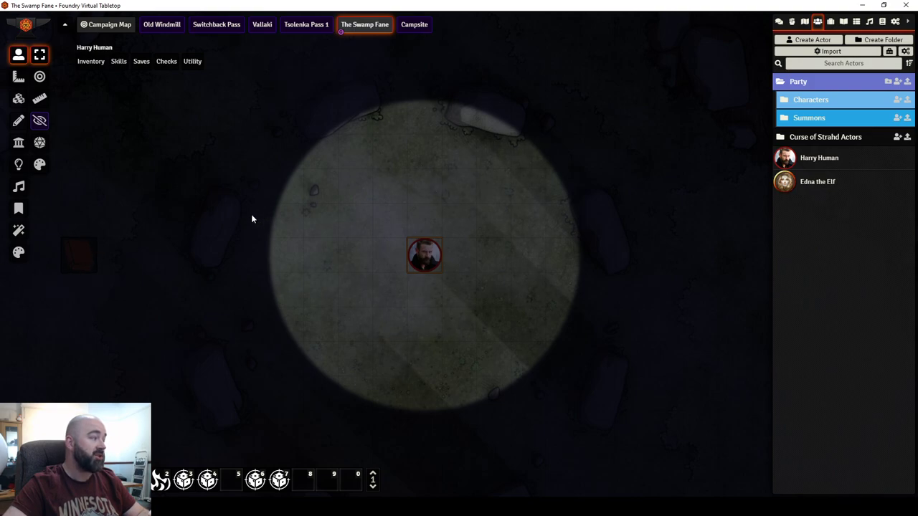
mouse_move(251, 214)
left_mouse_down()
mouse_move(286, 224)
mouse_move(247, 212)
left_mouse_up()
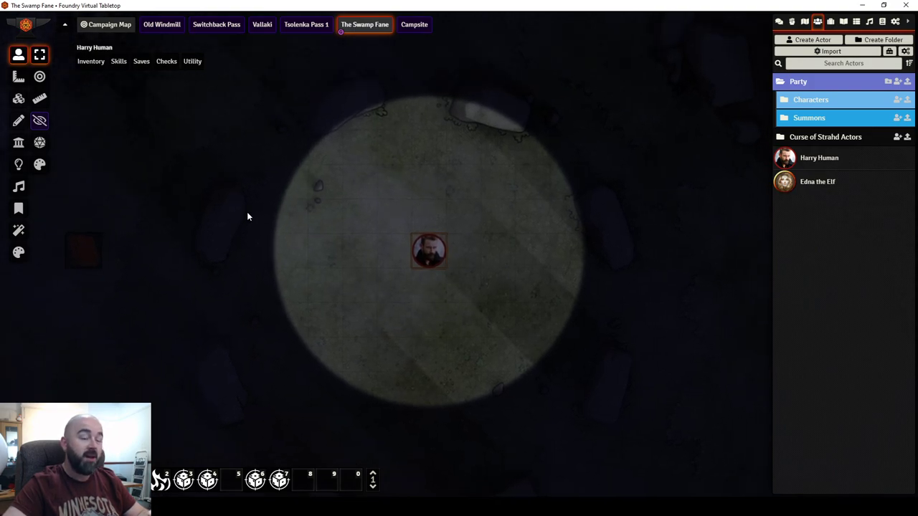